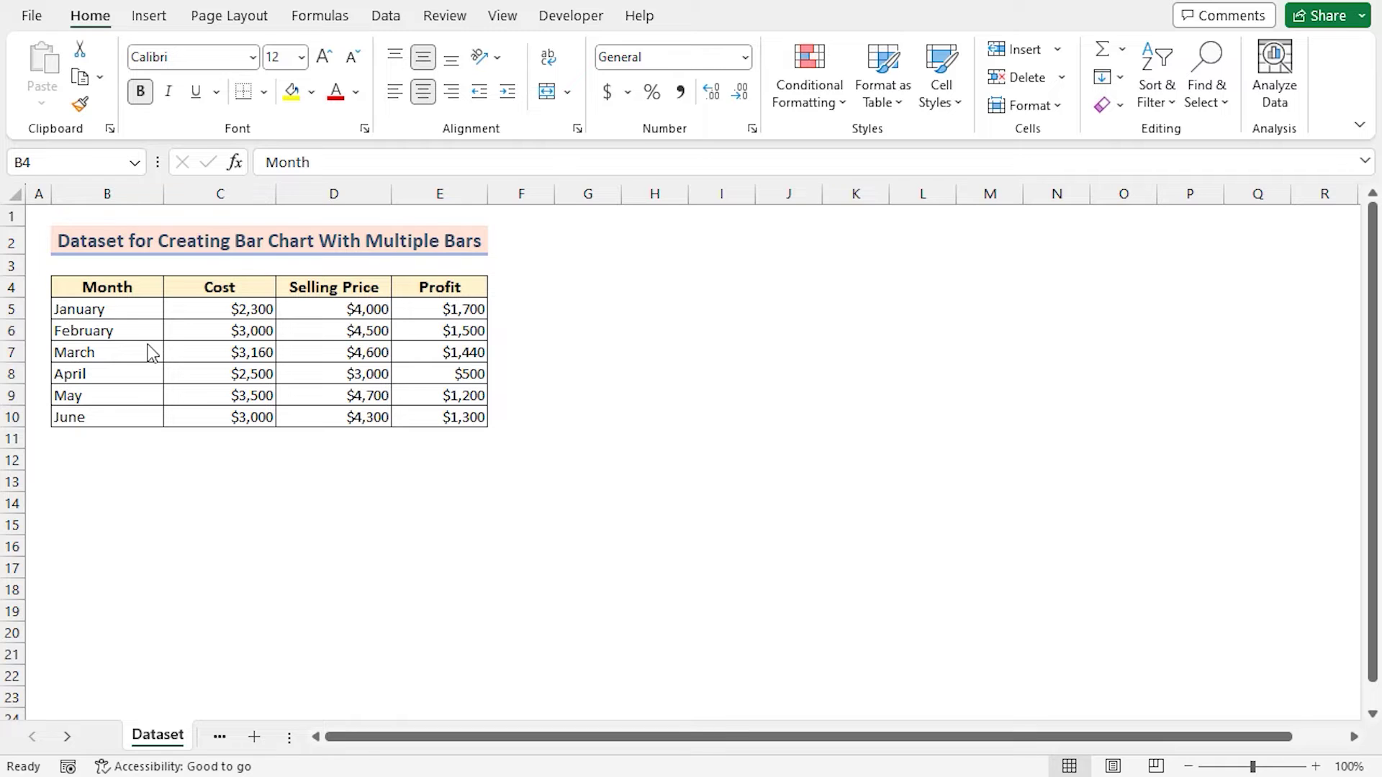
Highlight the Month, Cost, Selling Price and Profit headers and columns B to E.
left_click(144, 287)
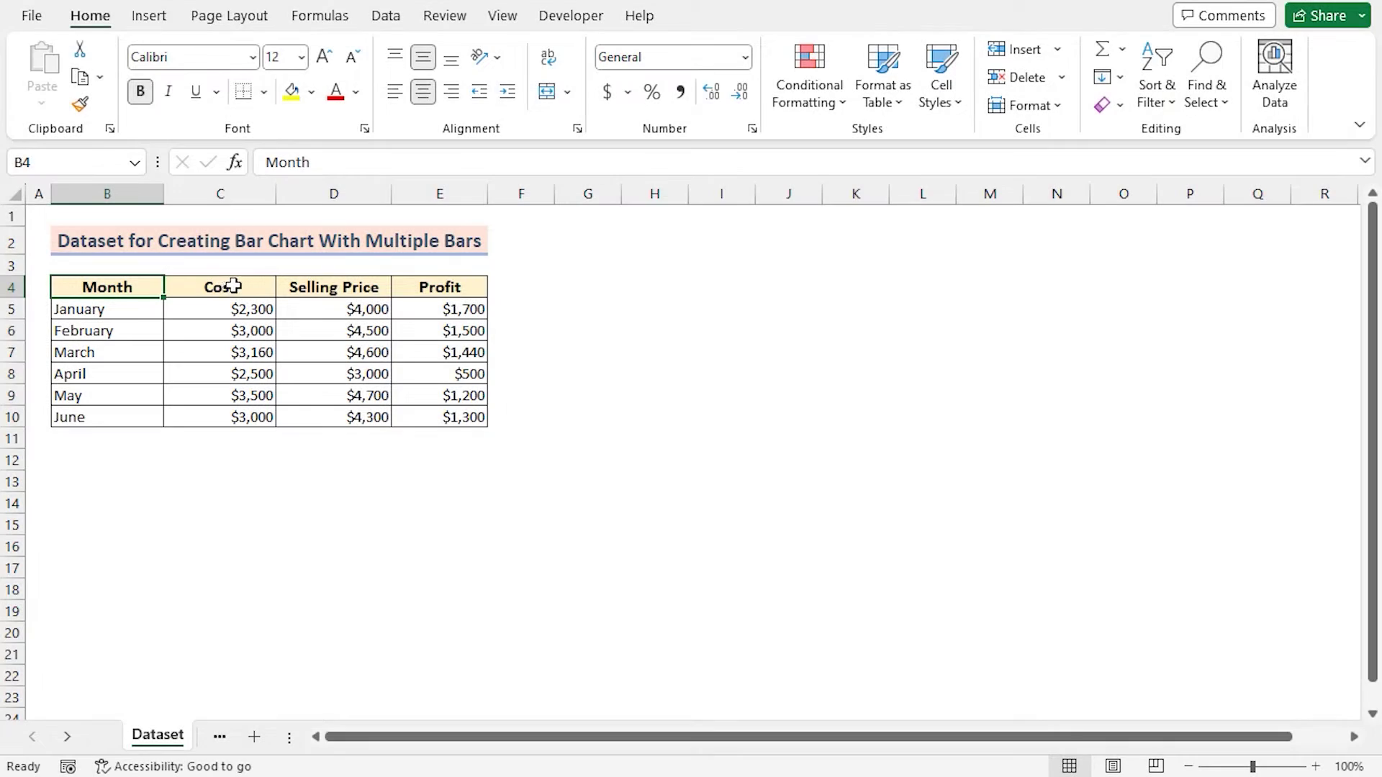
left_click(237, 286)
left_click(369, 291)
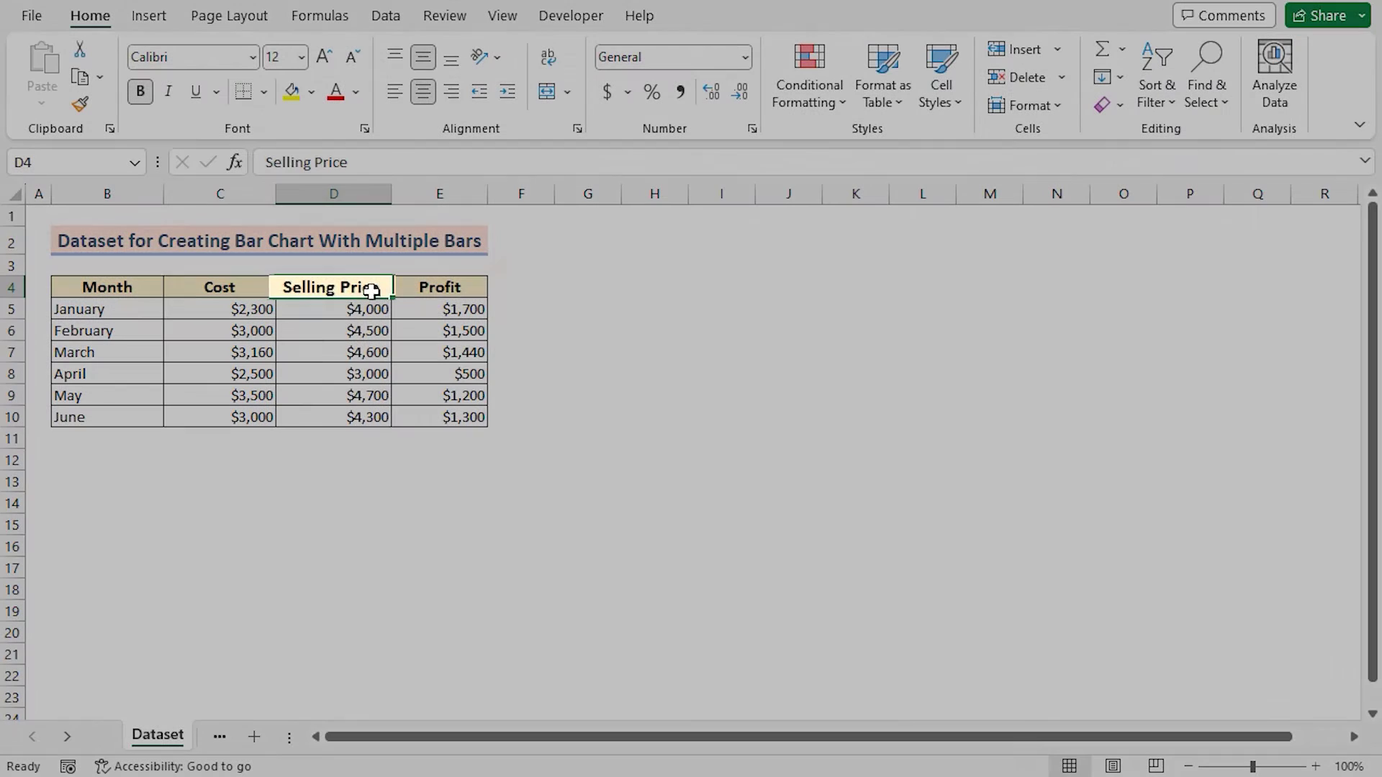
left_click(452, 286)
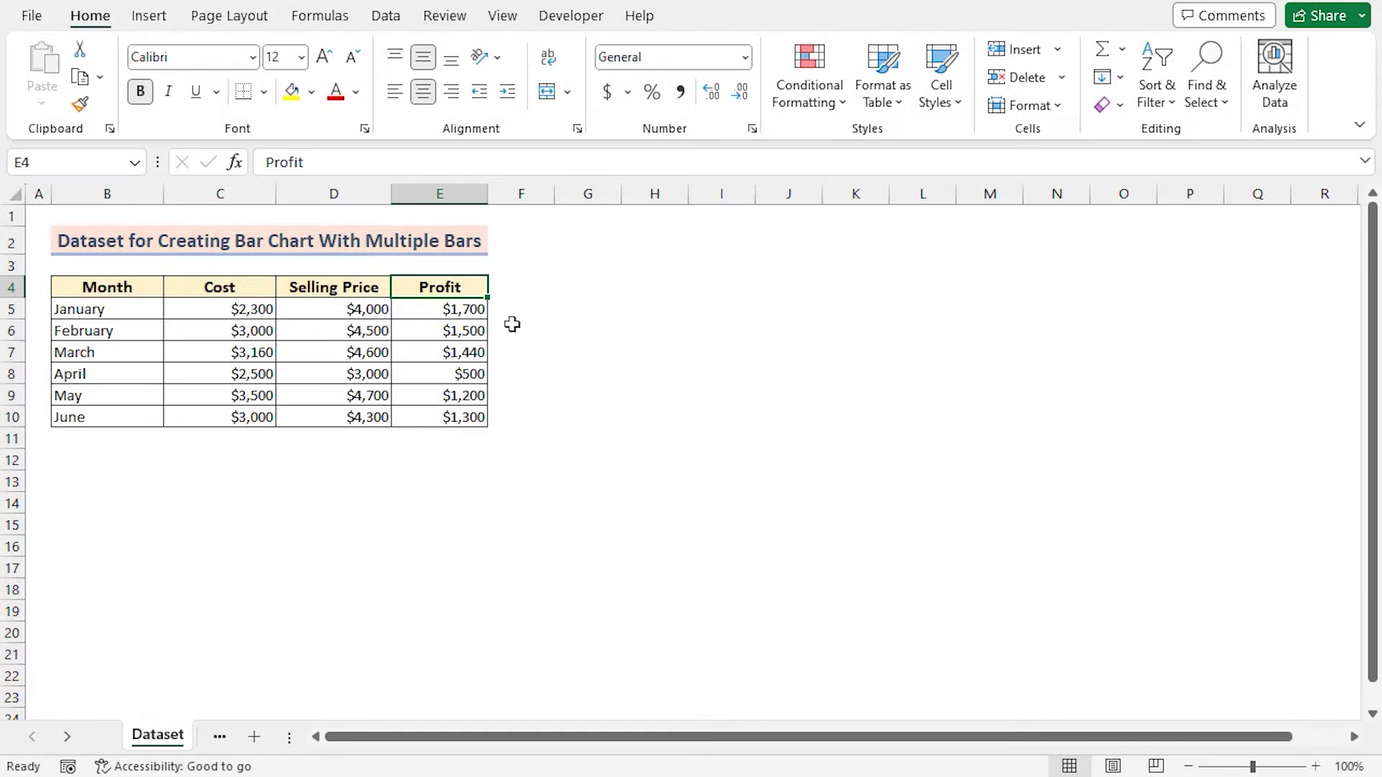
left_click(91, 191)
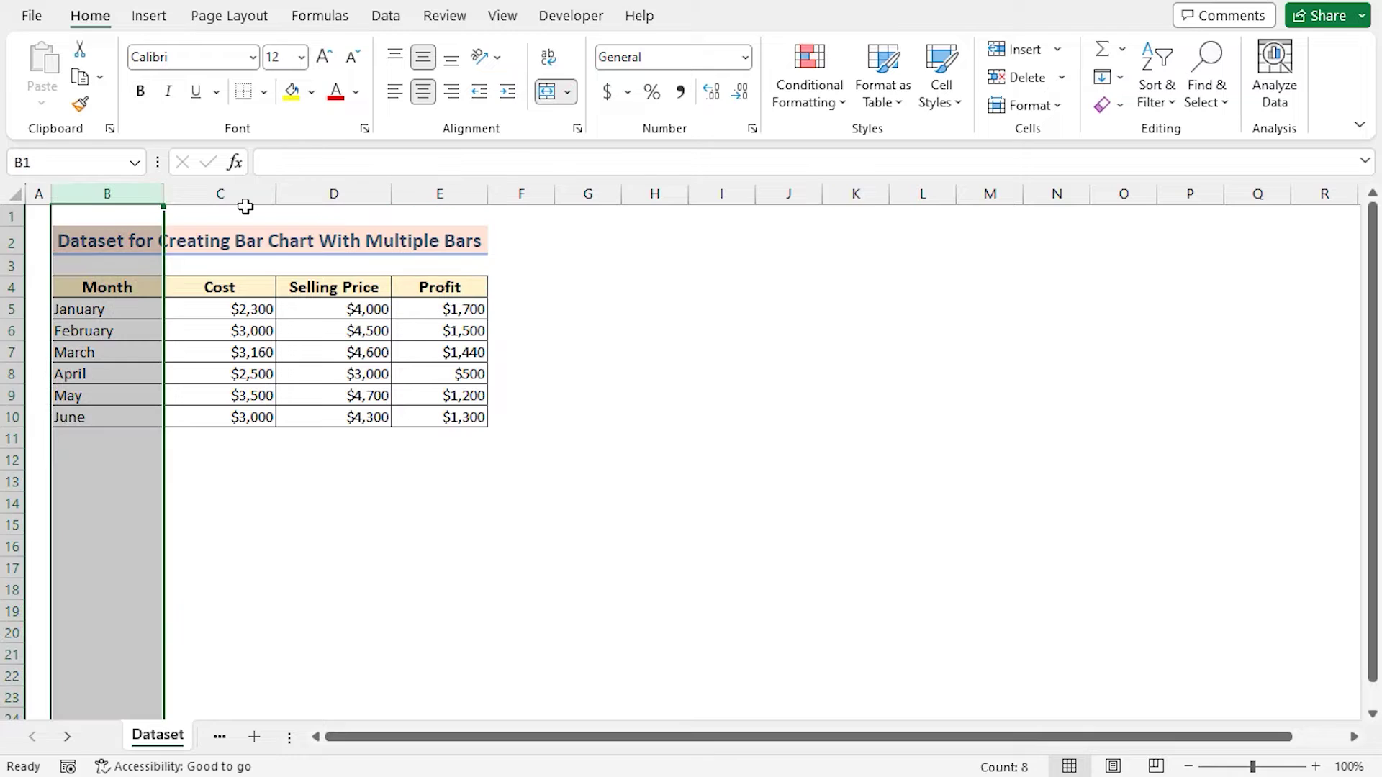
left_click(244, 197)
left_click(317, 190)
left_click(439, 189)
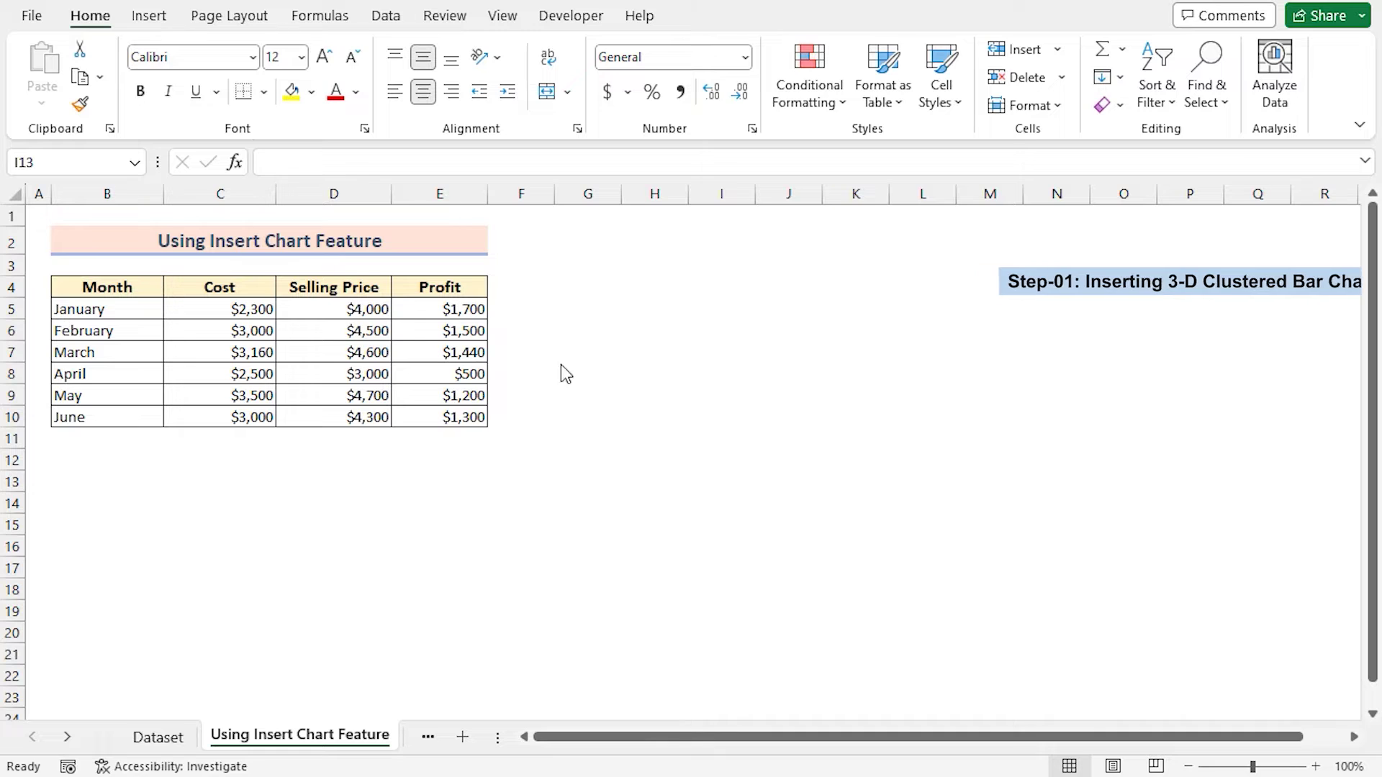
Insert a 3-D Clustered Bar chart of B4:E10 and move it up beside the table.
left_click(129, 287)
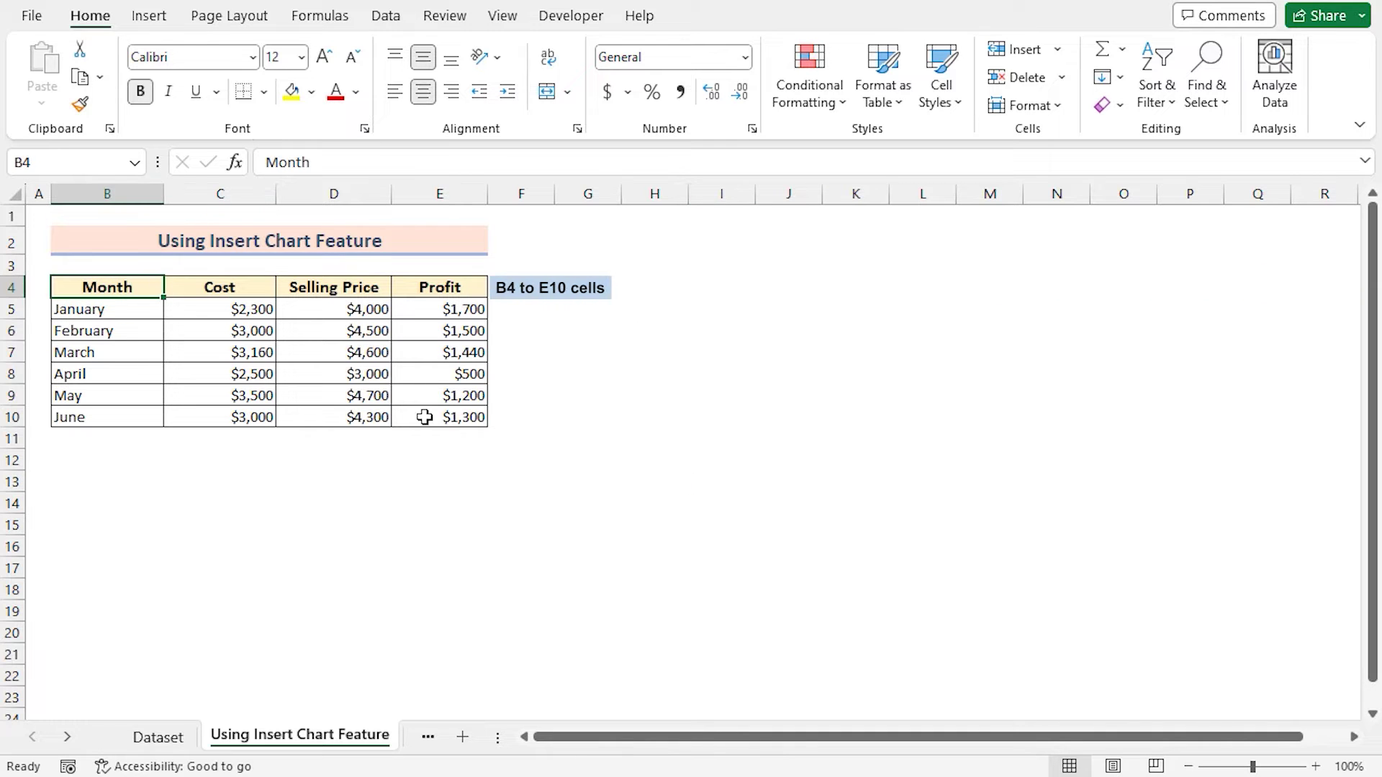
left_click_drag(108, 287, 436, 420)
left_click(149, 16)
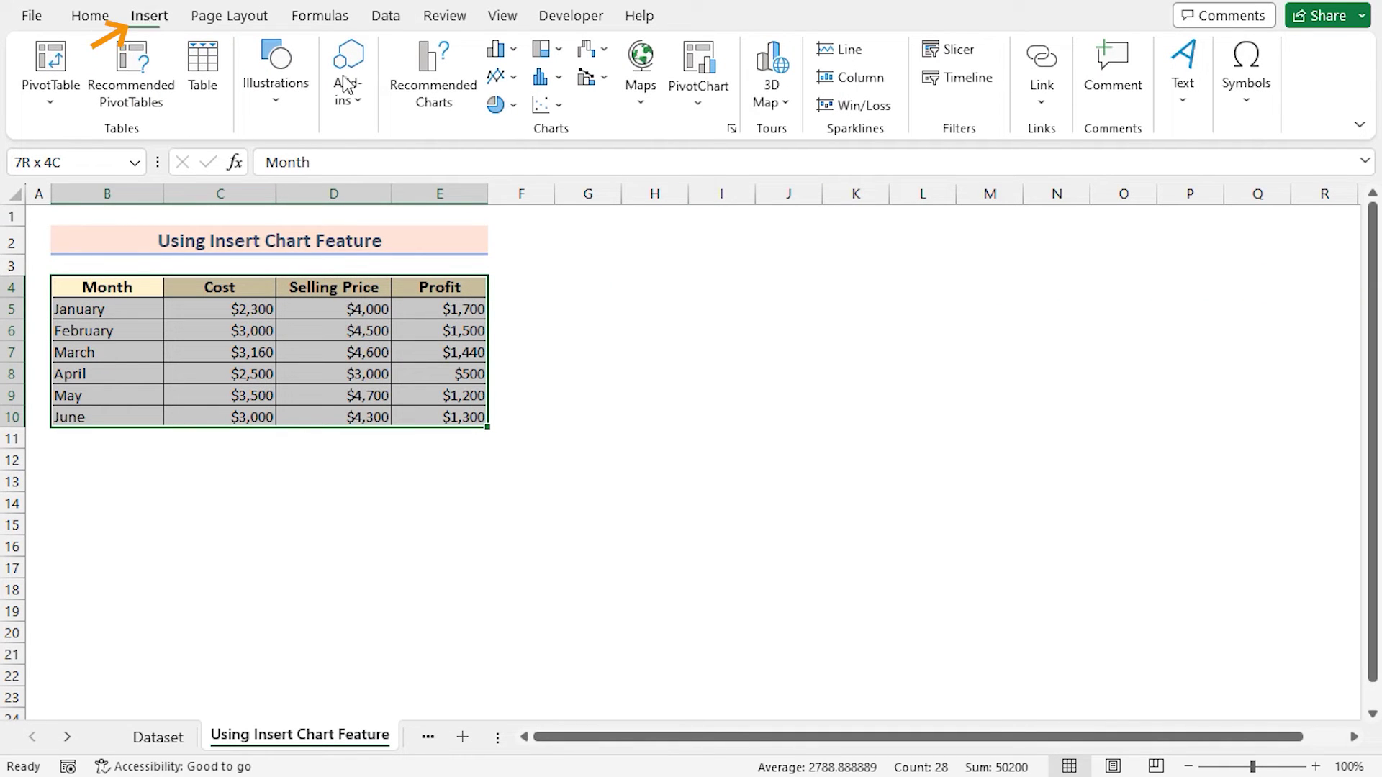
left_click(509, 54)
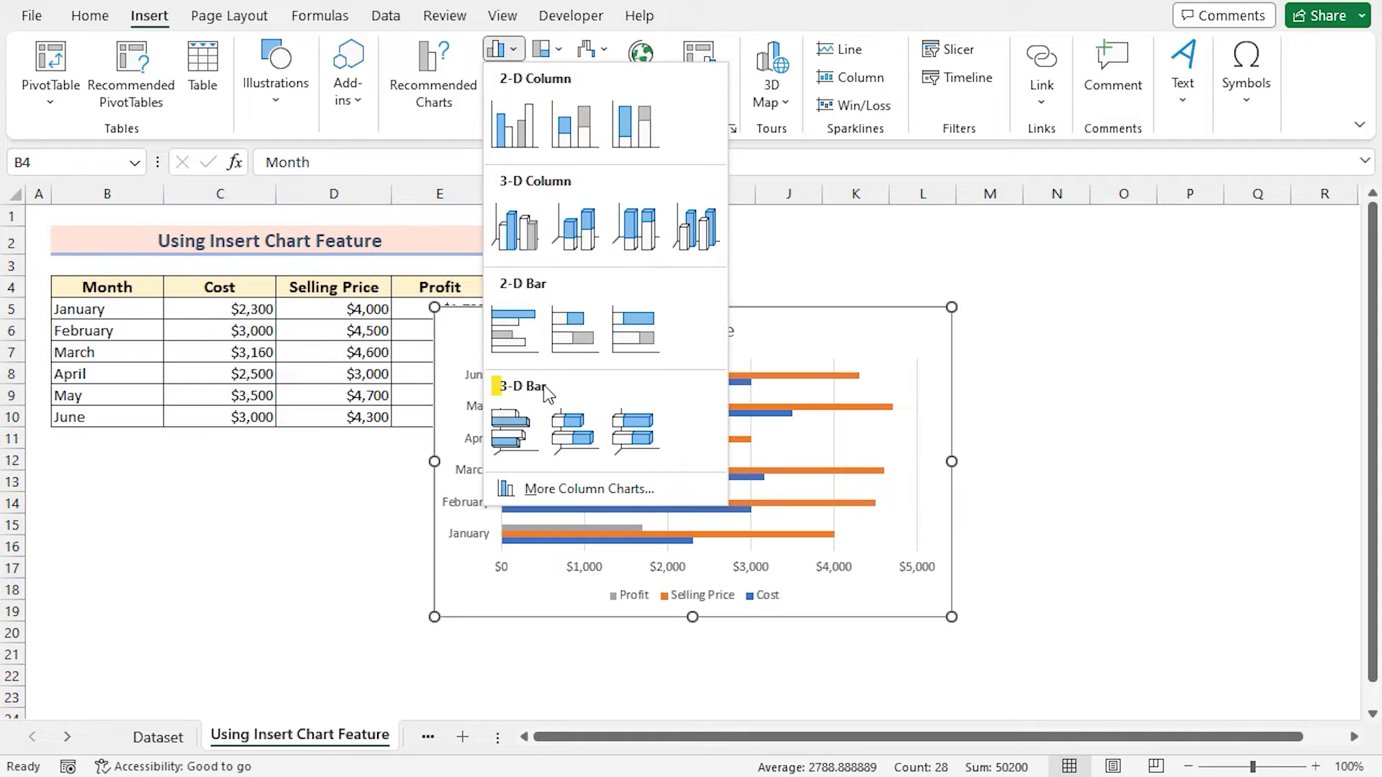
left_click(514, 430)
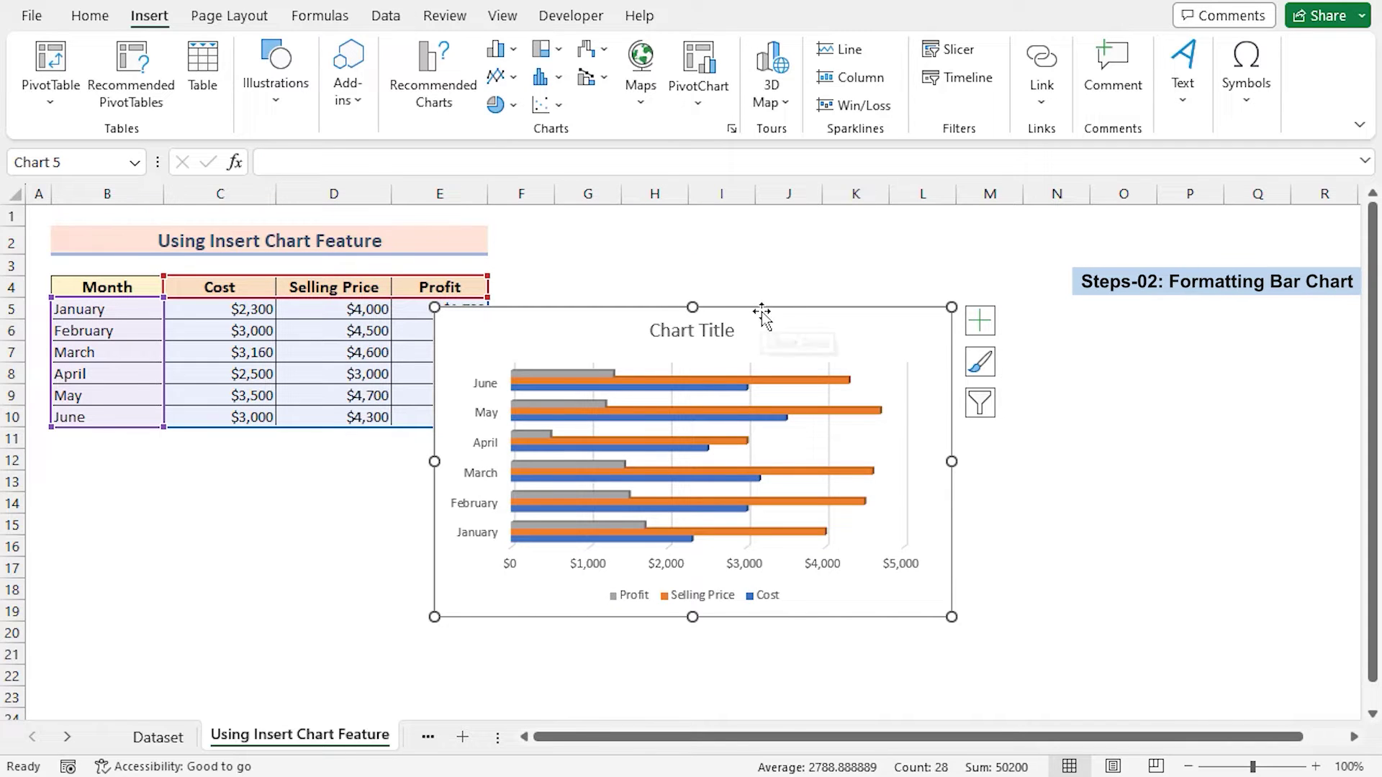
left_click_drag(758, 309, 881, 227)
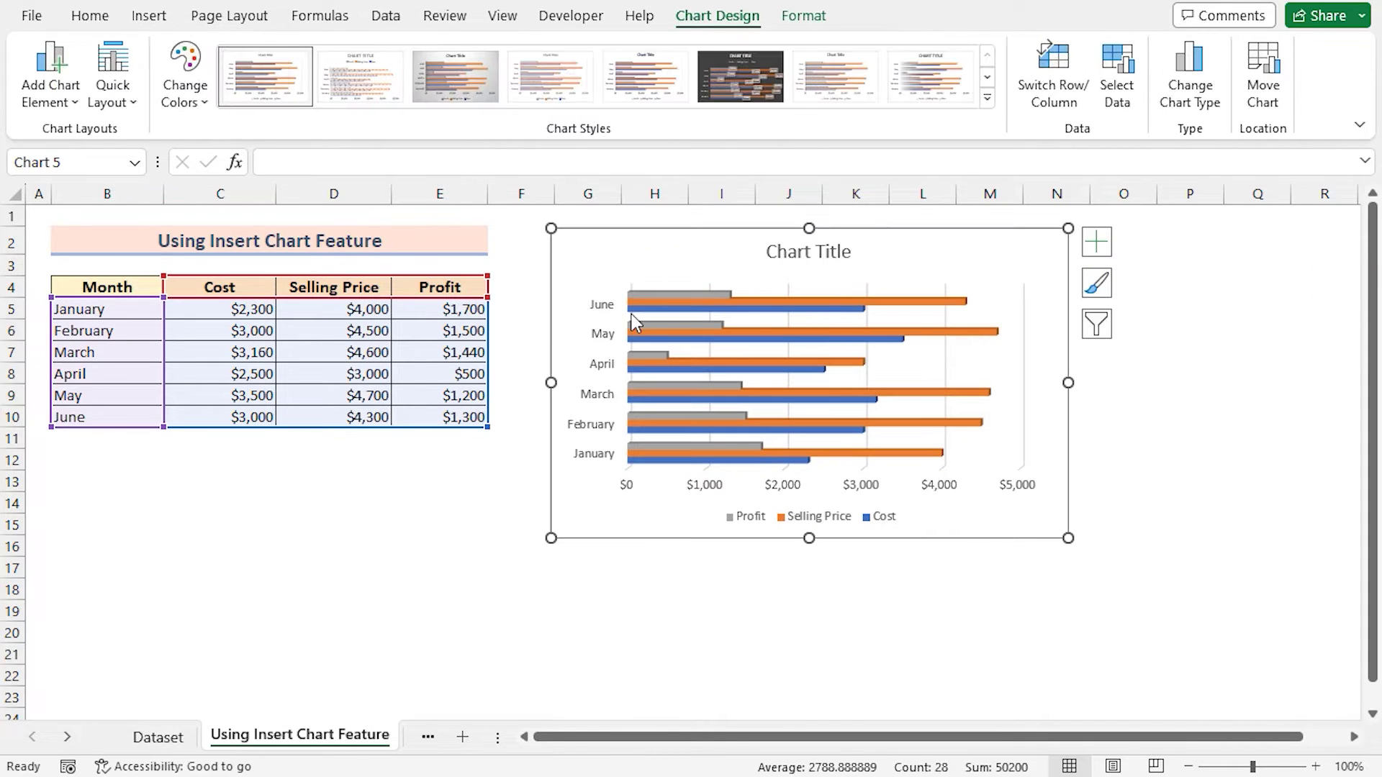
Replace the chart's placeholder title with 'Sales Analysis'.
left_click(827, 252)
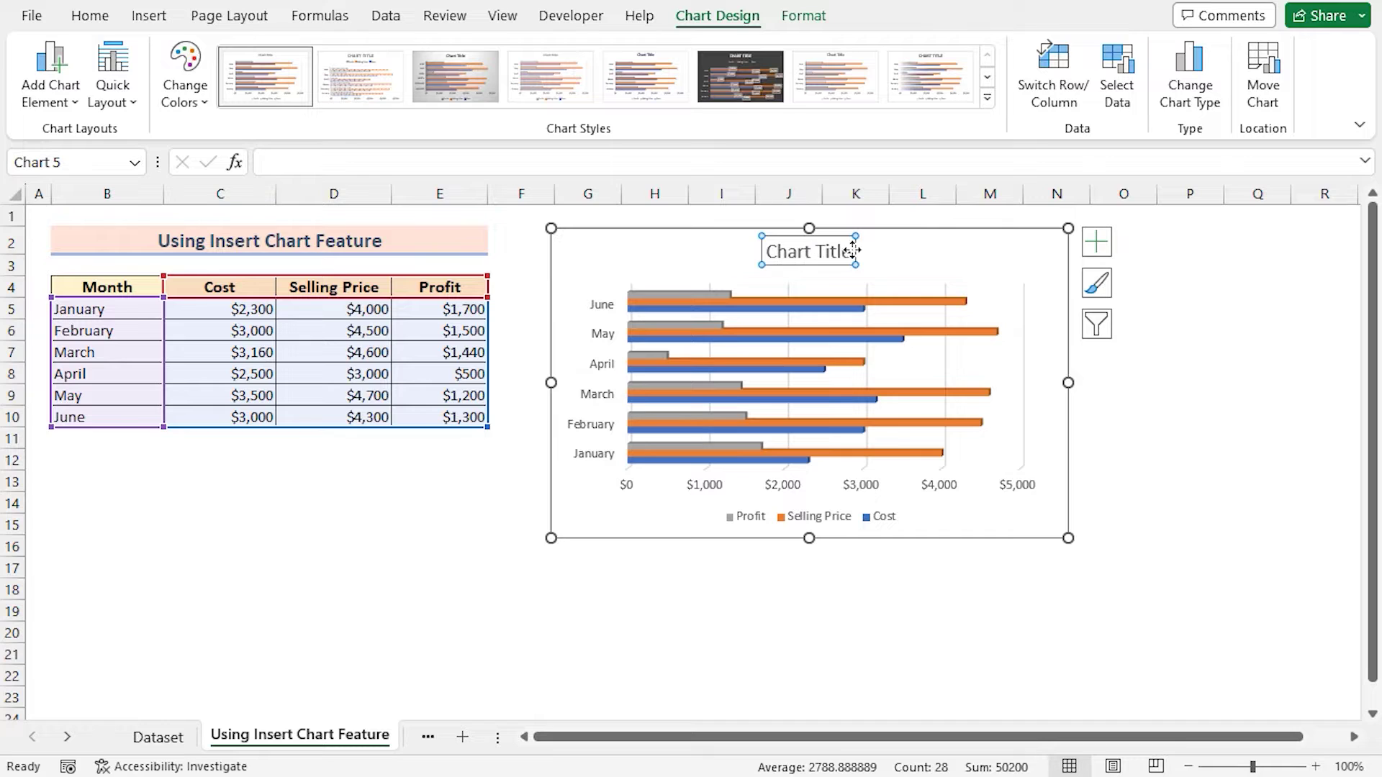
left_click_drag(855, 252, 770, 254)
type("S")
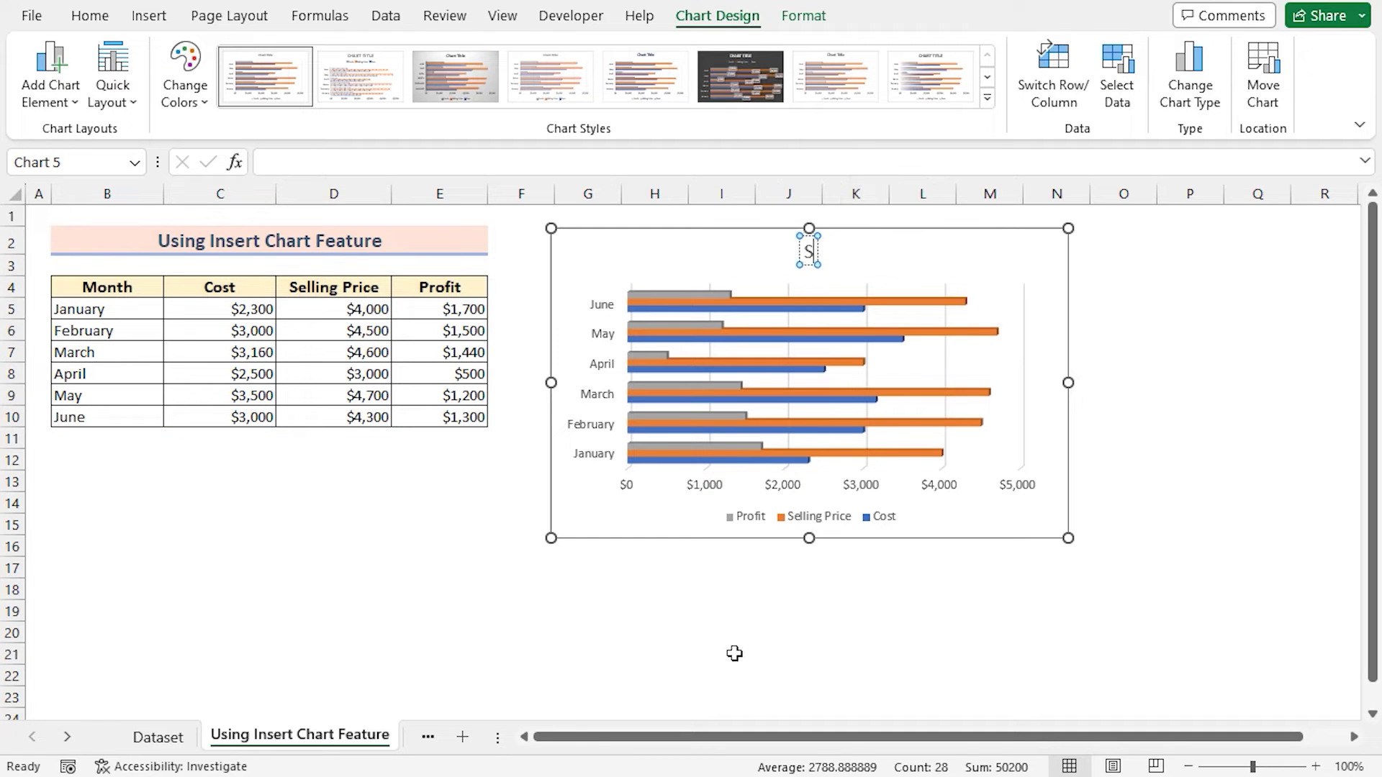
type("ales A")
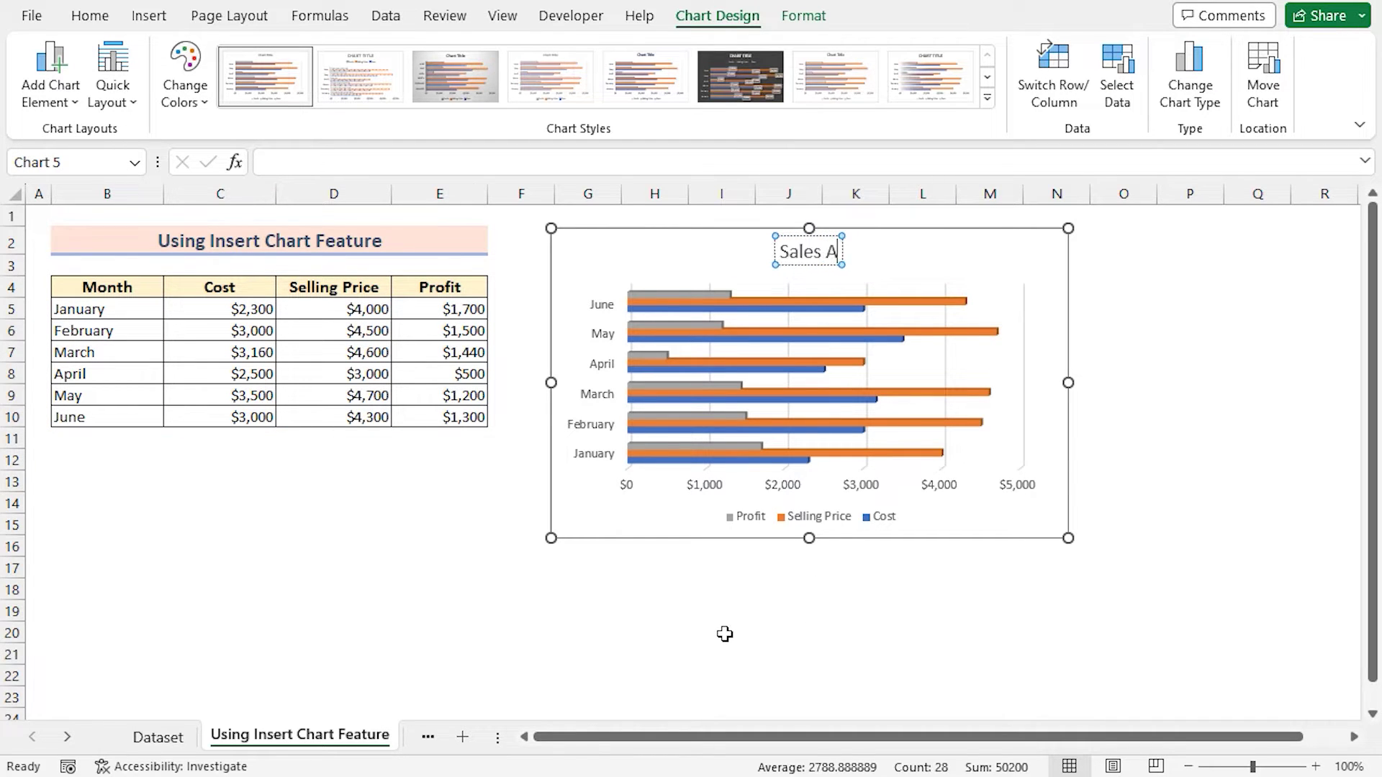
type("nalys")
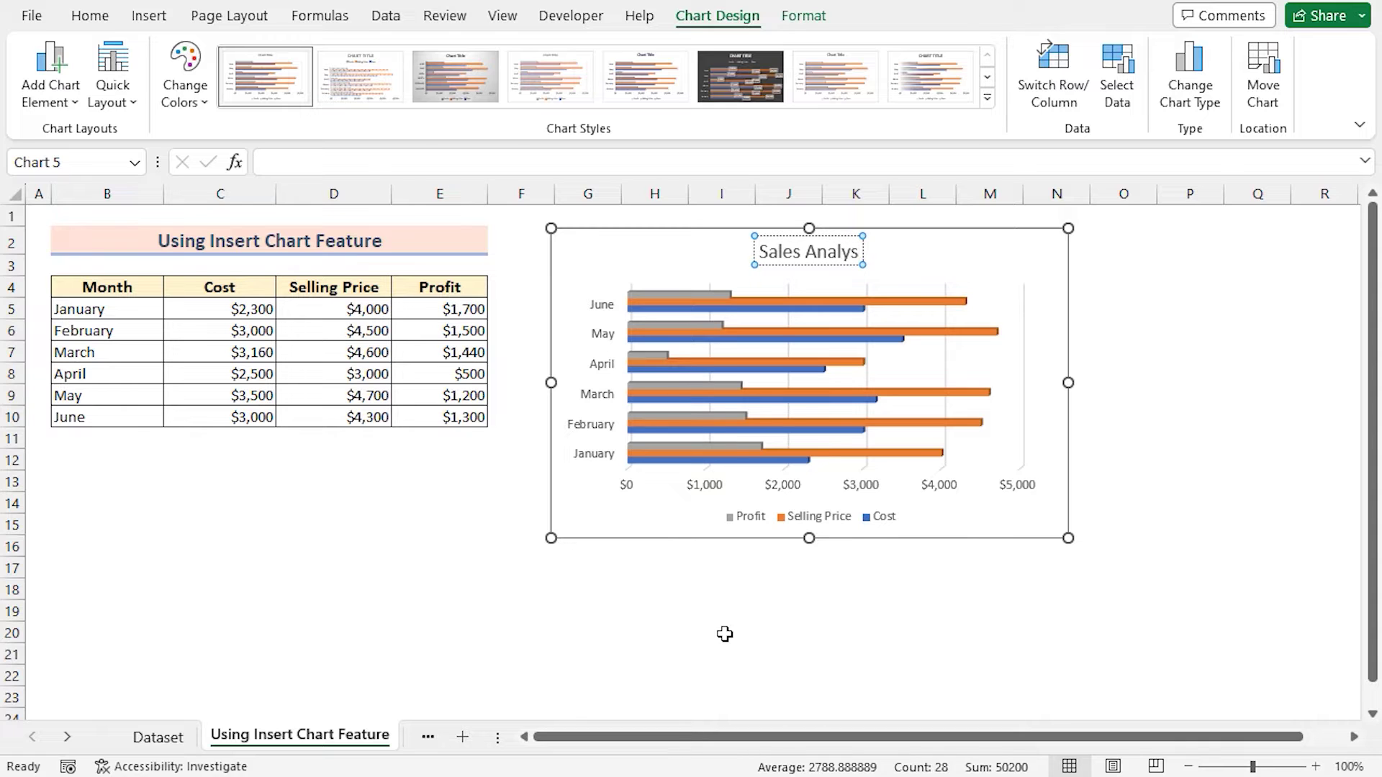
type("is")
left_click(788, 589)
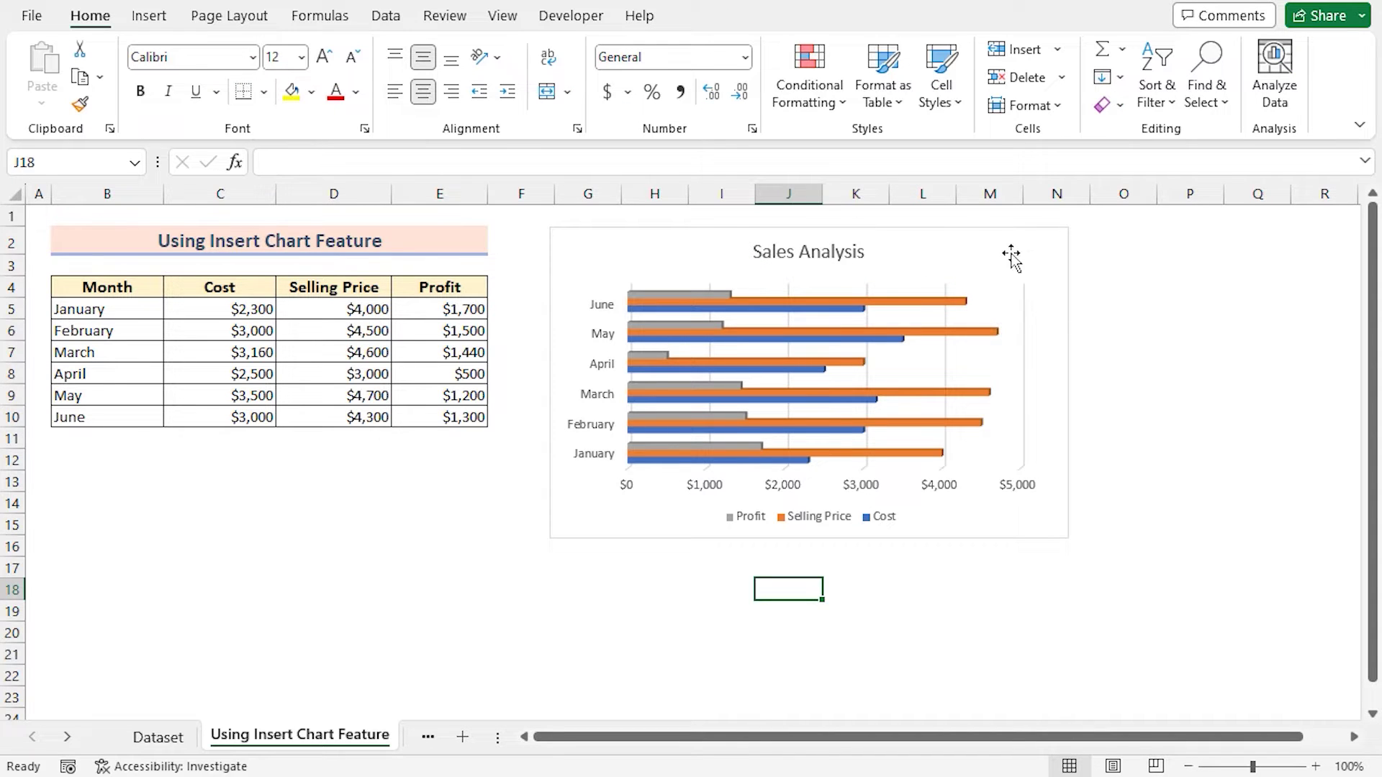
Add axis titles, naming the horizontal axis 'Sales' and the vertical axis 'Month'.
left_click(1048, 248)
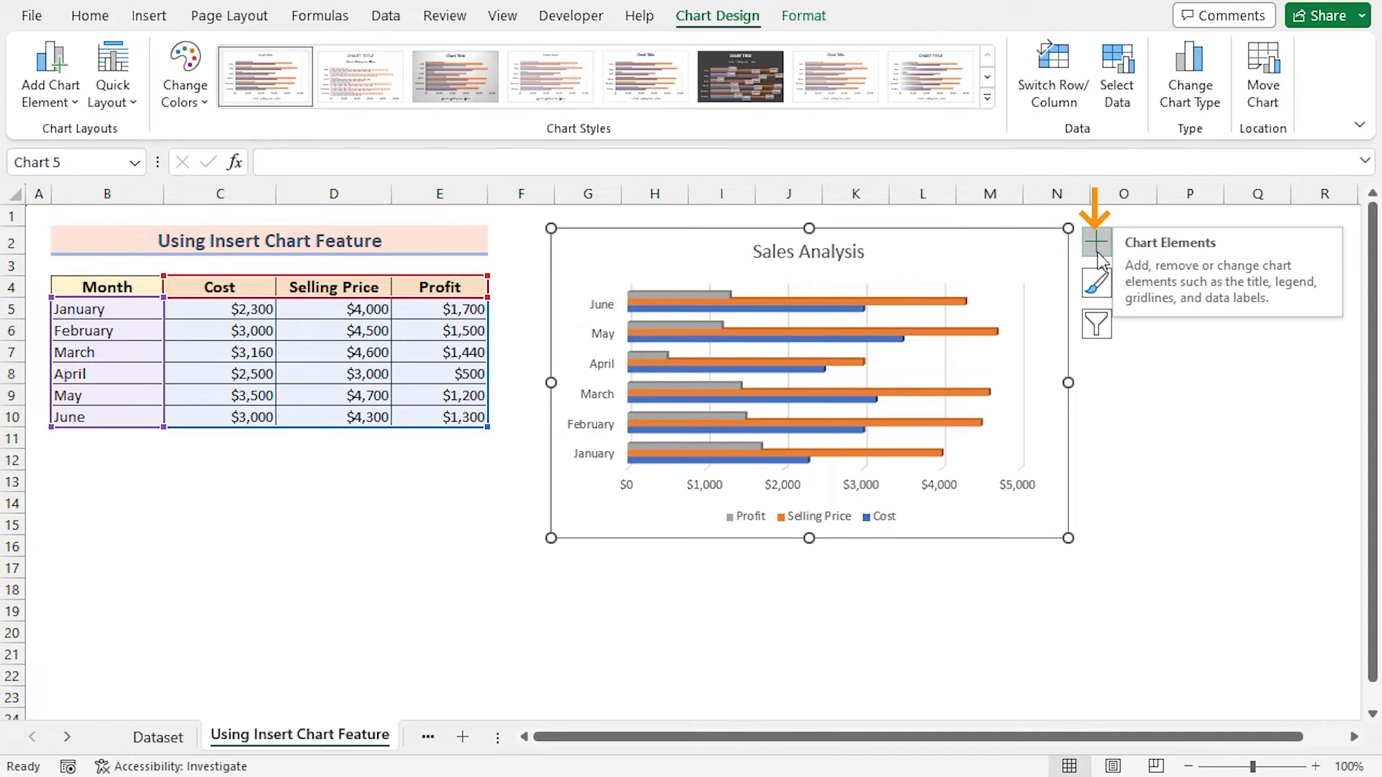
left_click(1097, 244)
left_click(1149, 291)
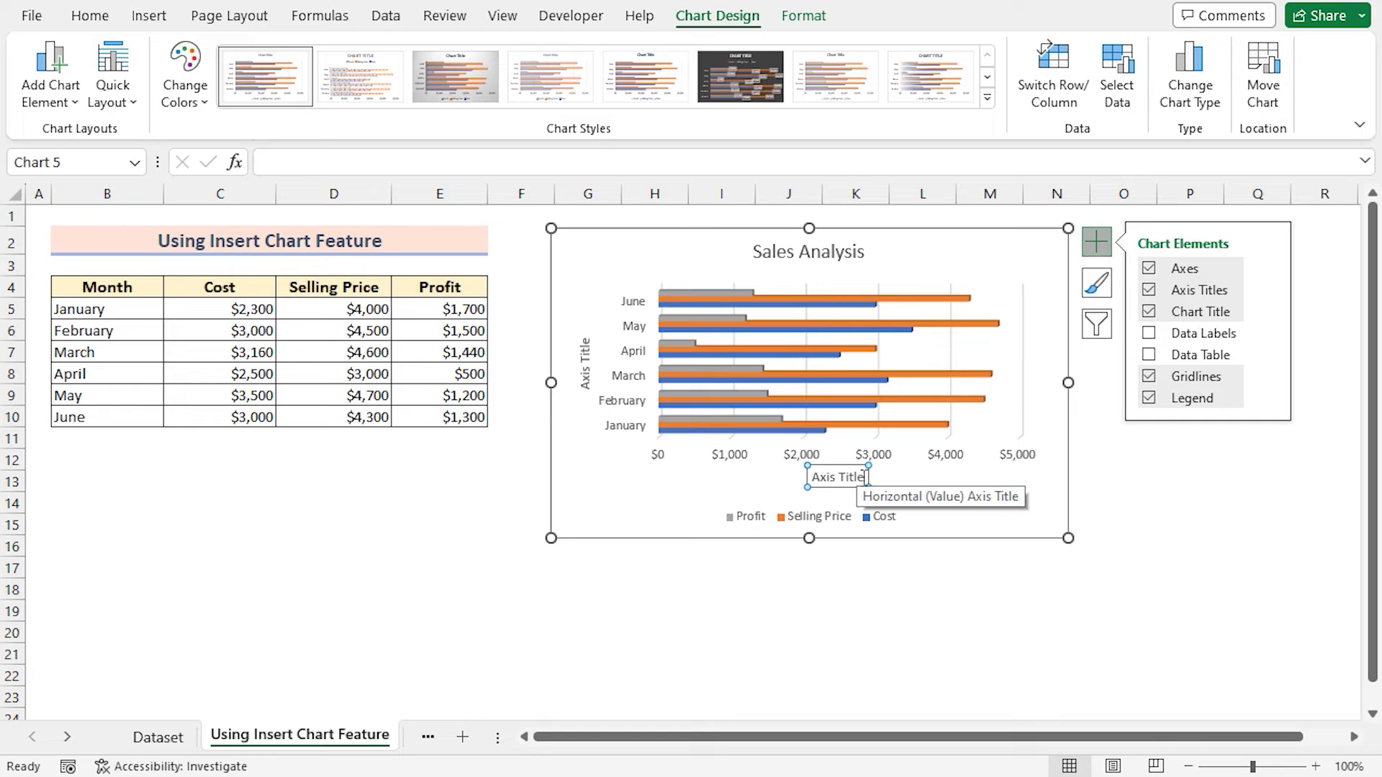
left_click_drag(864, 476, 809, 477)
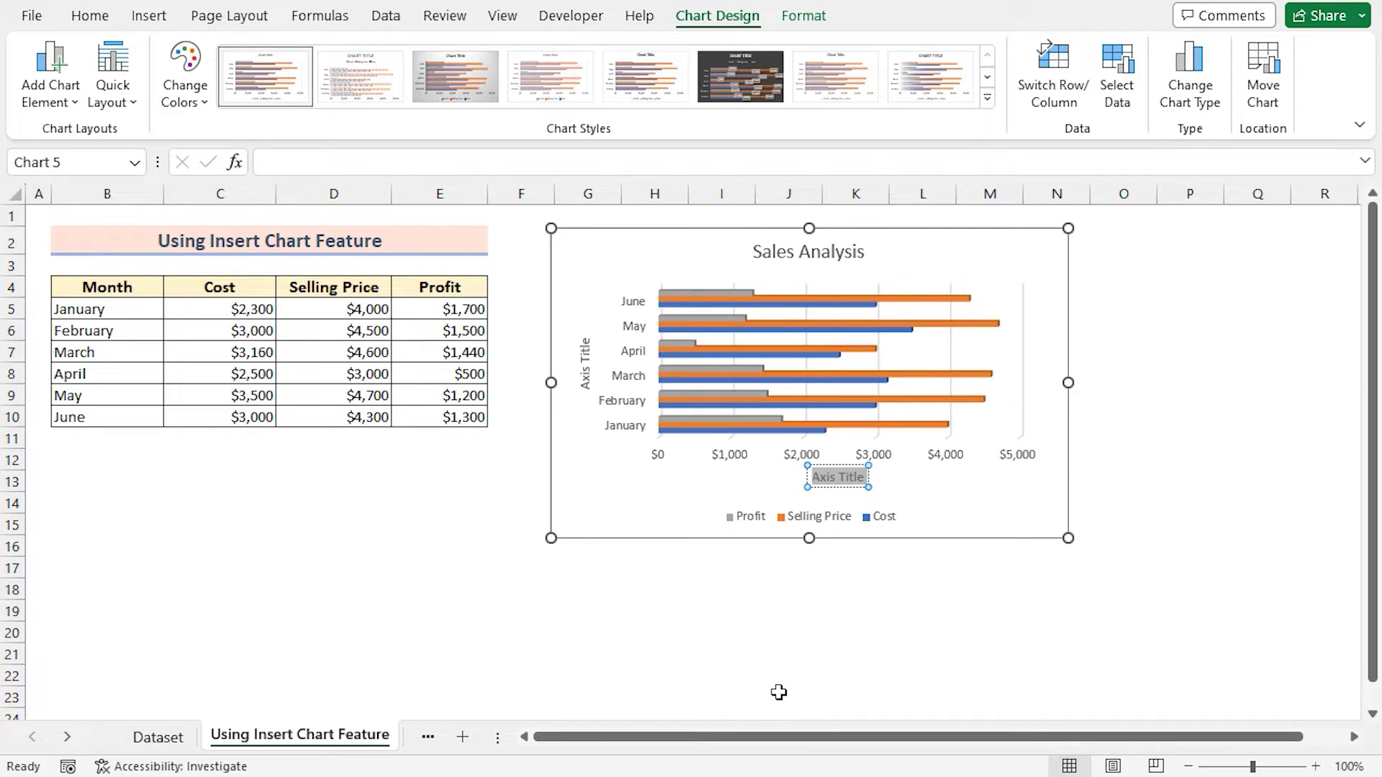
type("Sales")
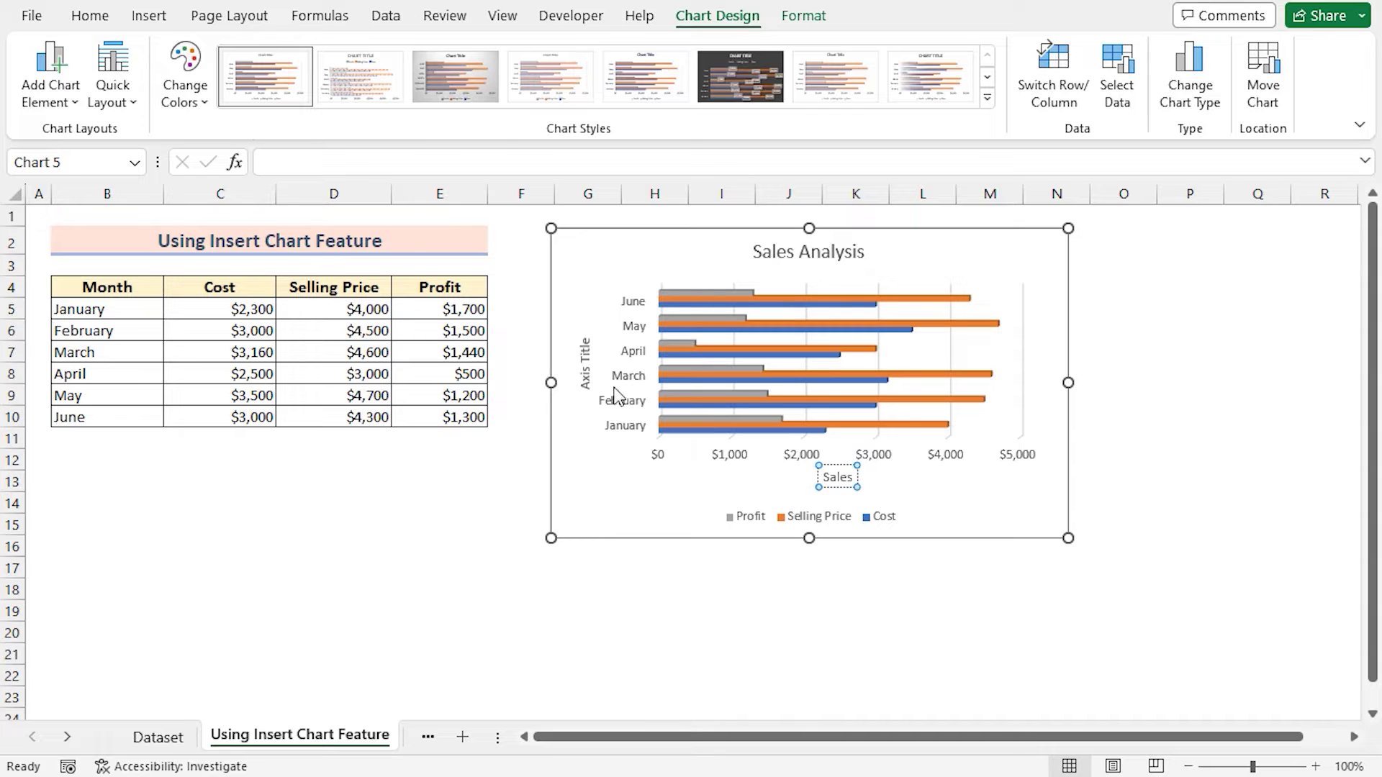
left_click(583, 372)
triple_click(586, 382)
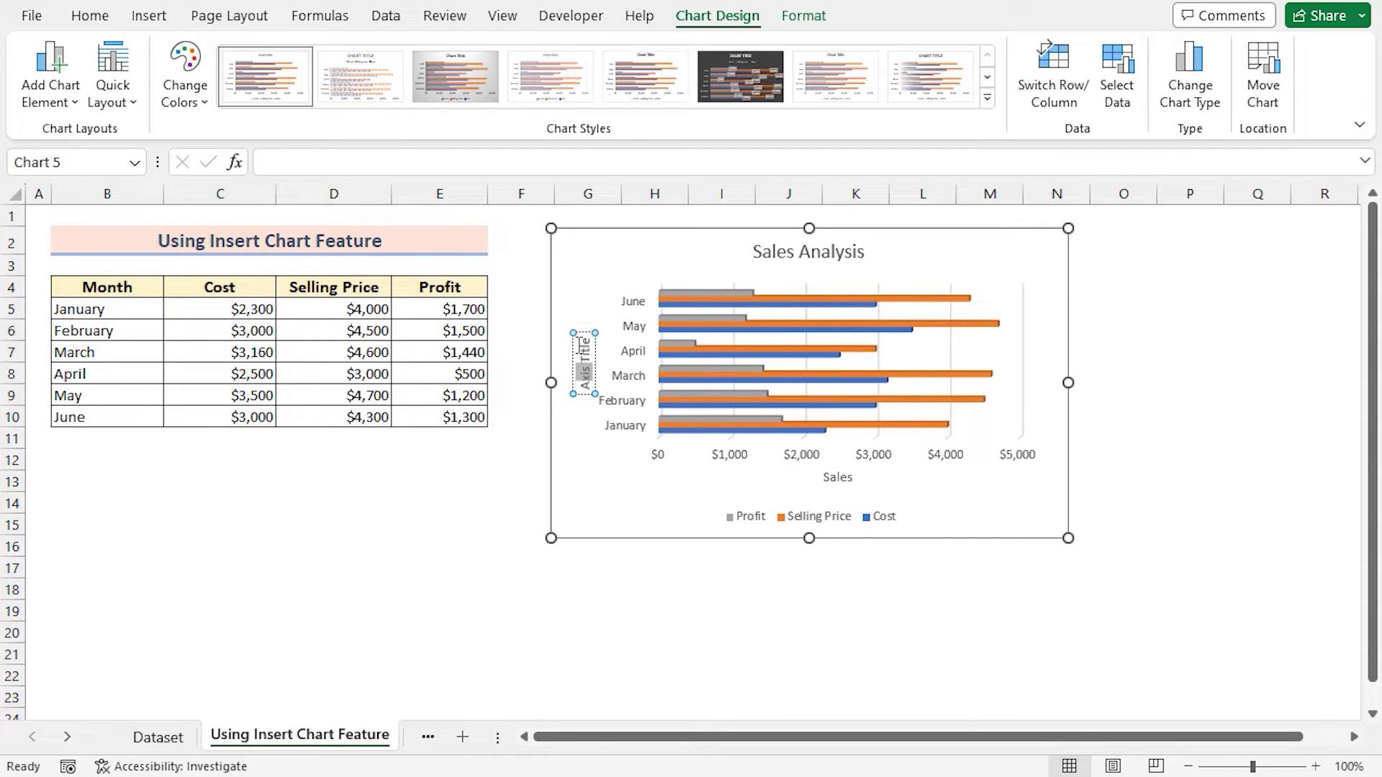
type("Month")
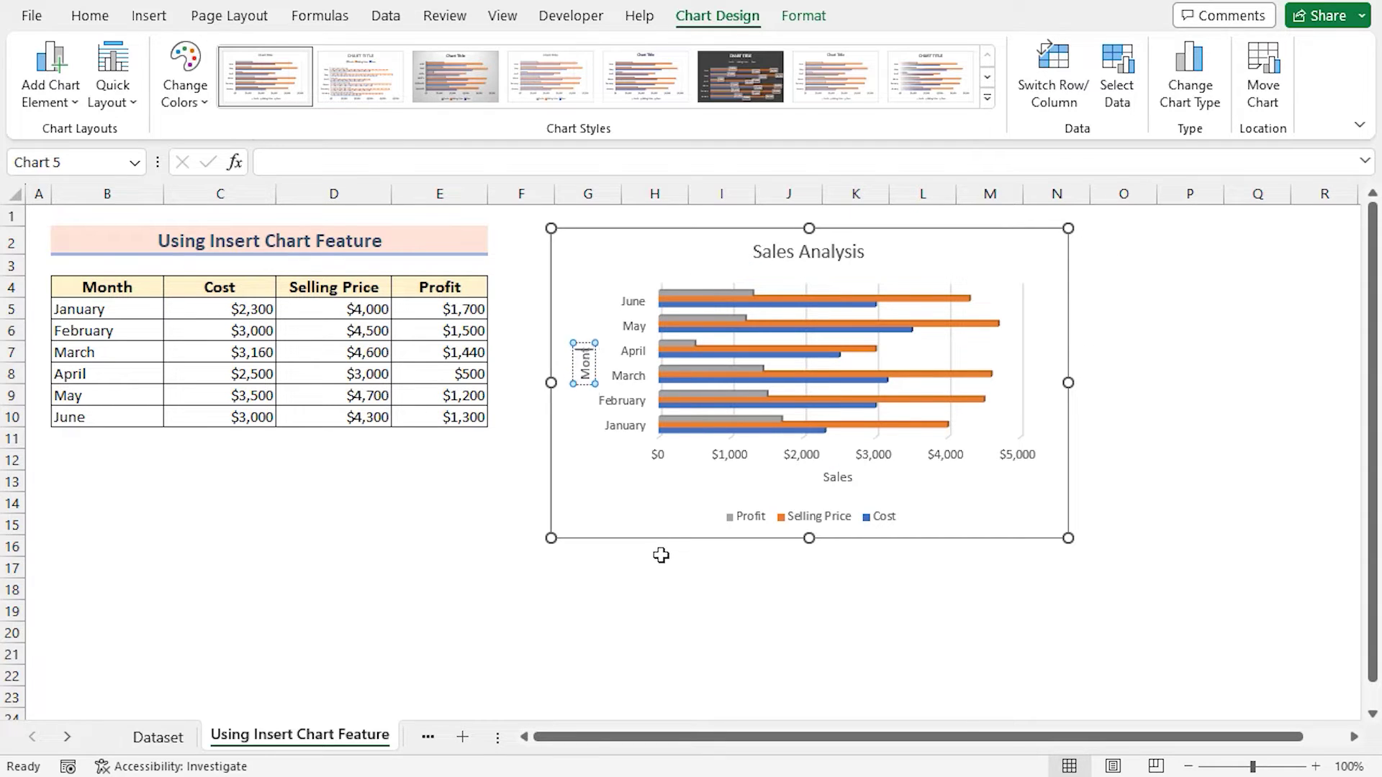
left_click(655, 632)
Turn off the gridlines on the Sales Analysis chart via Chart Elements.
left_click(1002, 242)
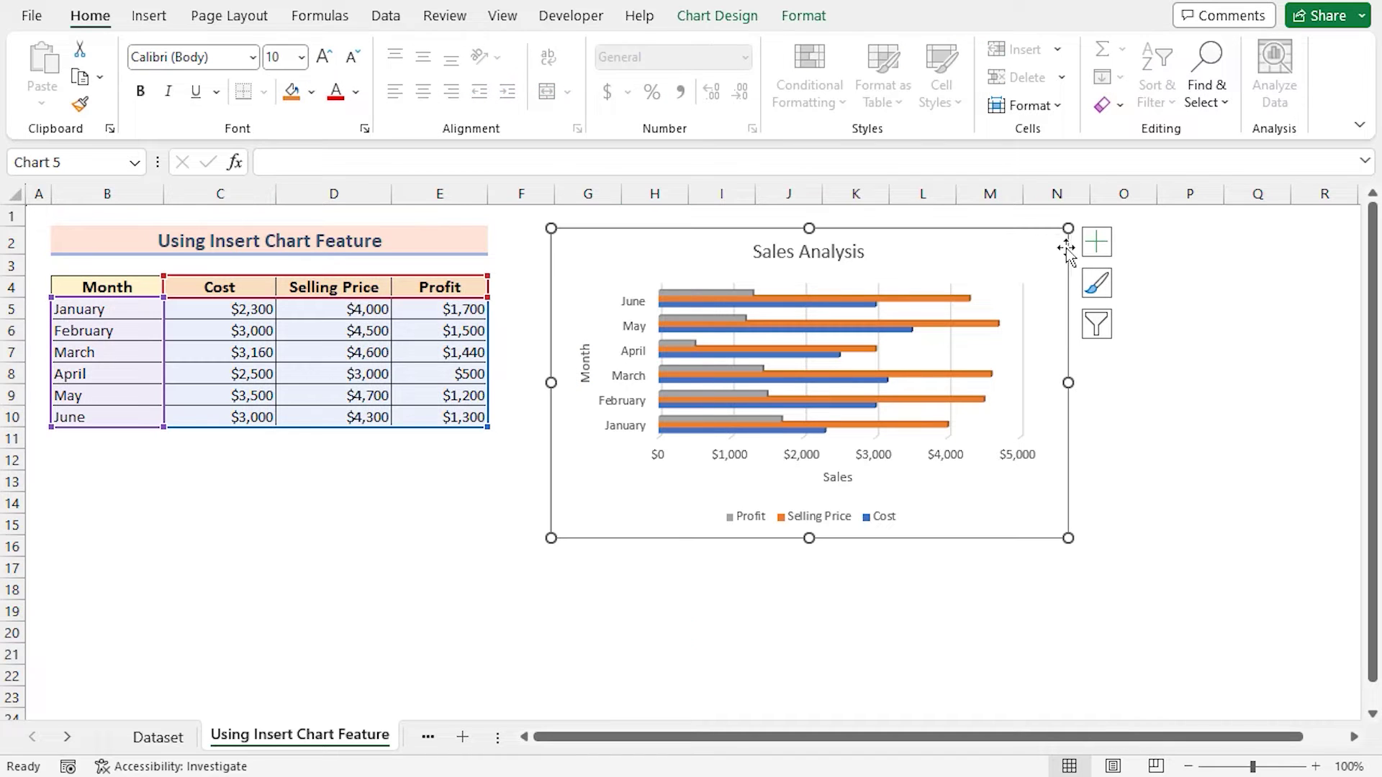
left_click(1096, 244)
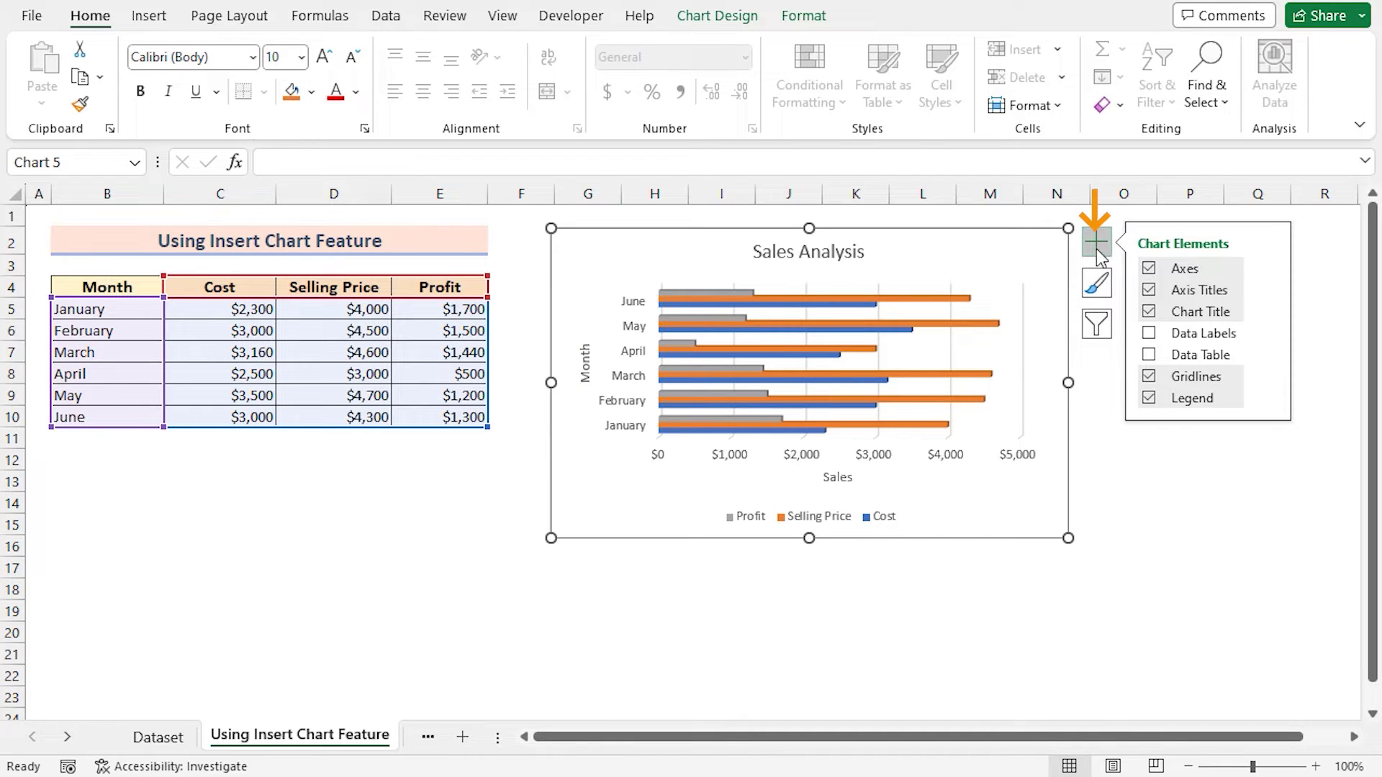
left_click(1148, 381)
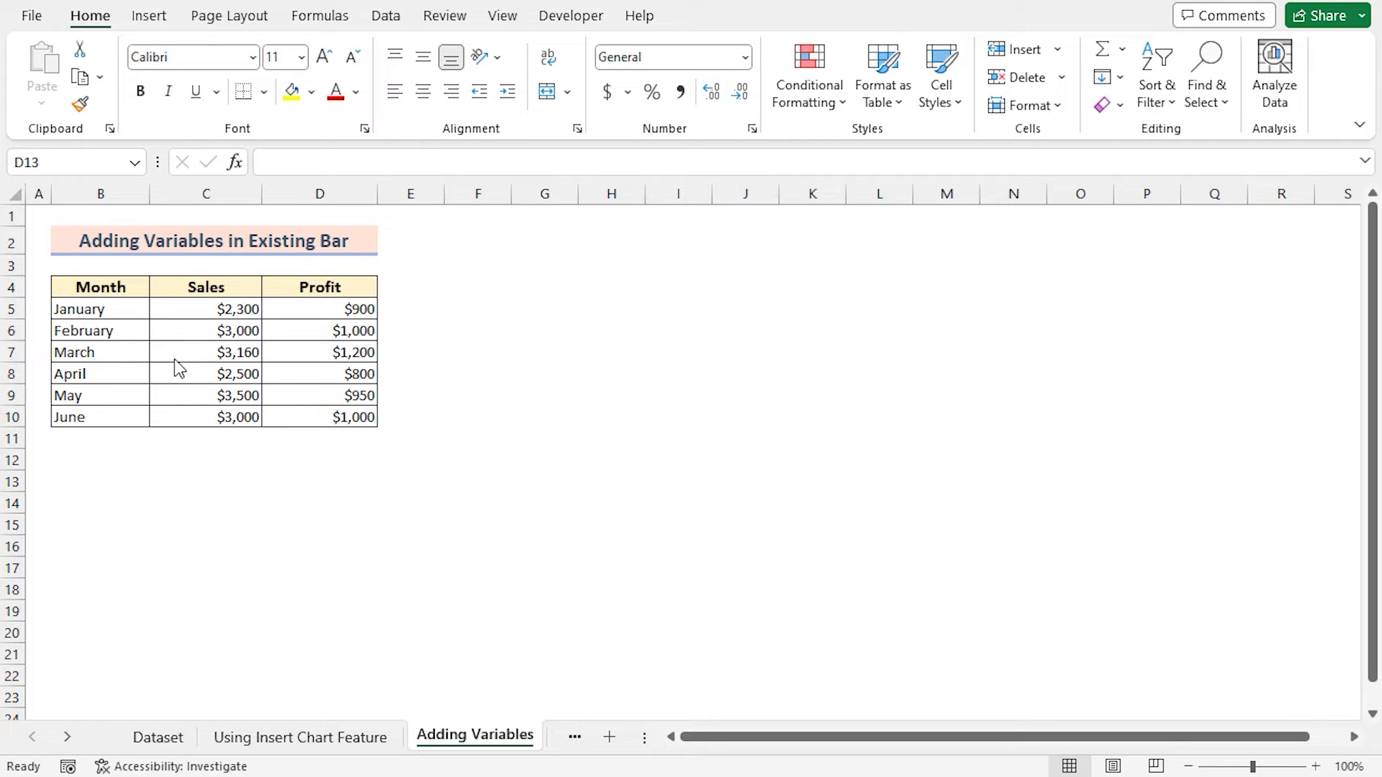
Insert a 2-D Stacked Bar chart of Month and Sales (B4:C10) and nudge it up.
left_click(101, 286)
left_click(212, 412, "shift")
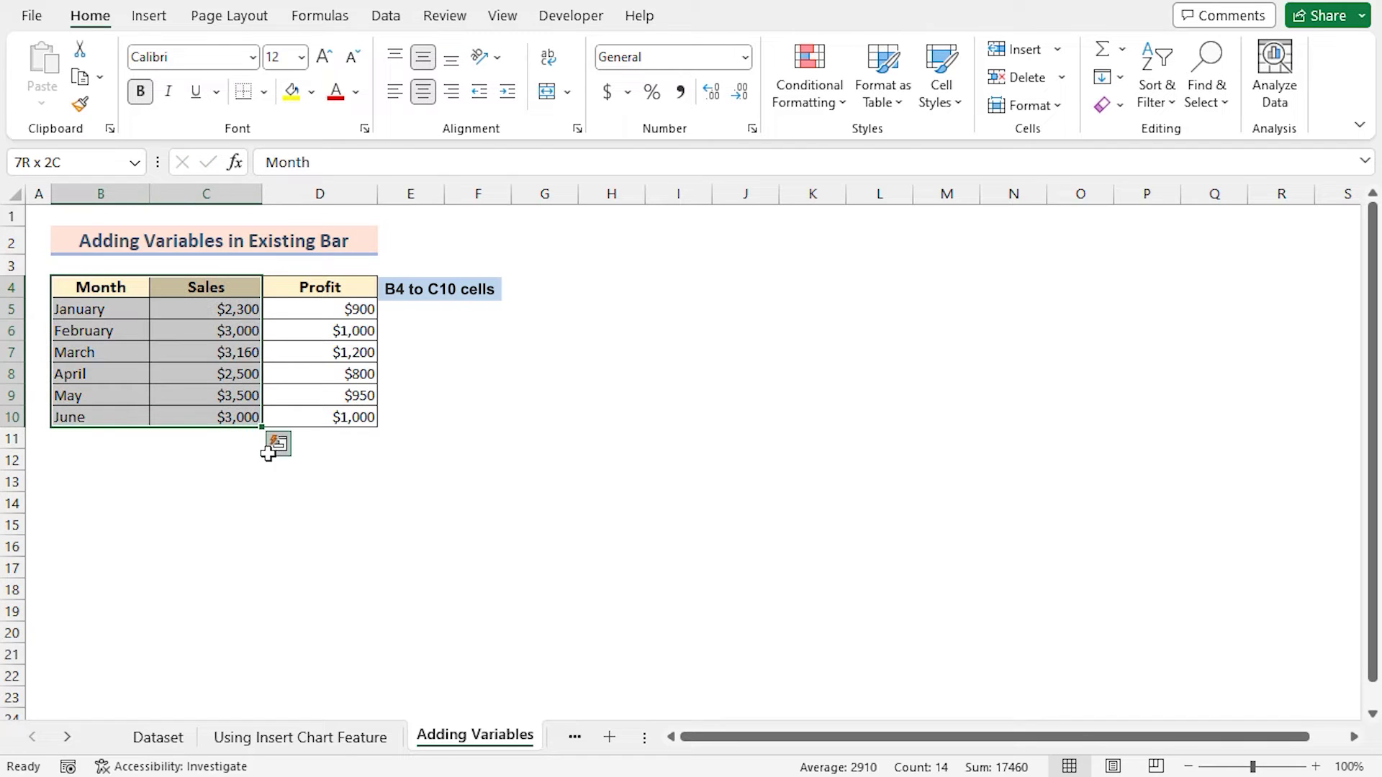
left_click(149, 18)
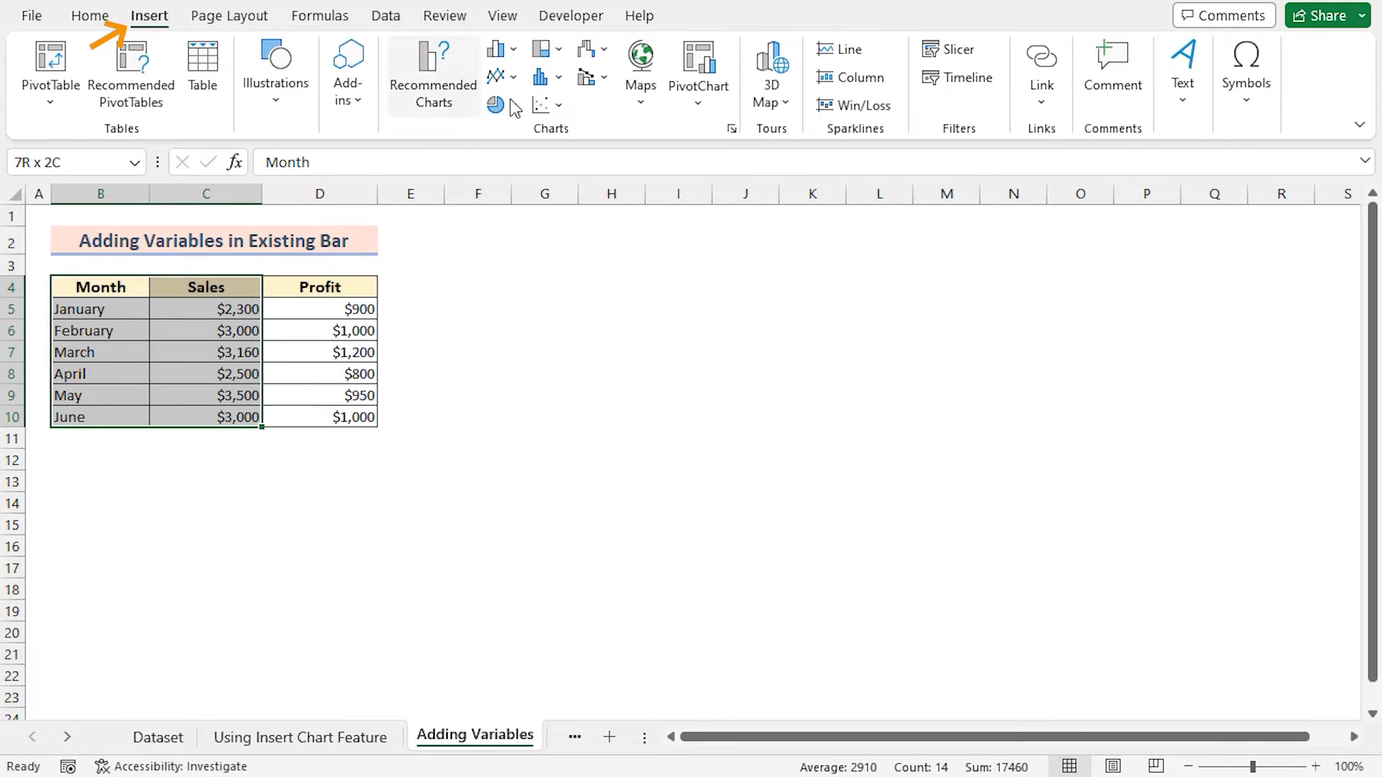
left_click(514, 52)
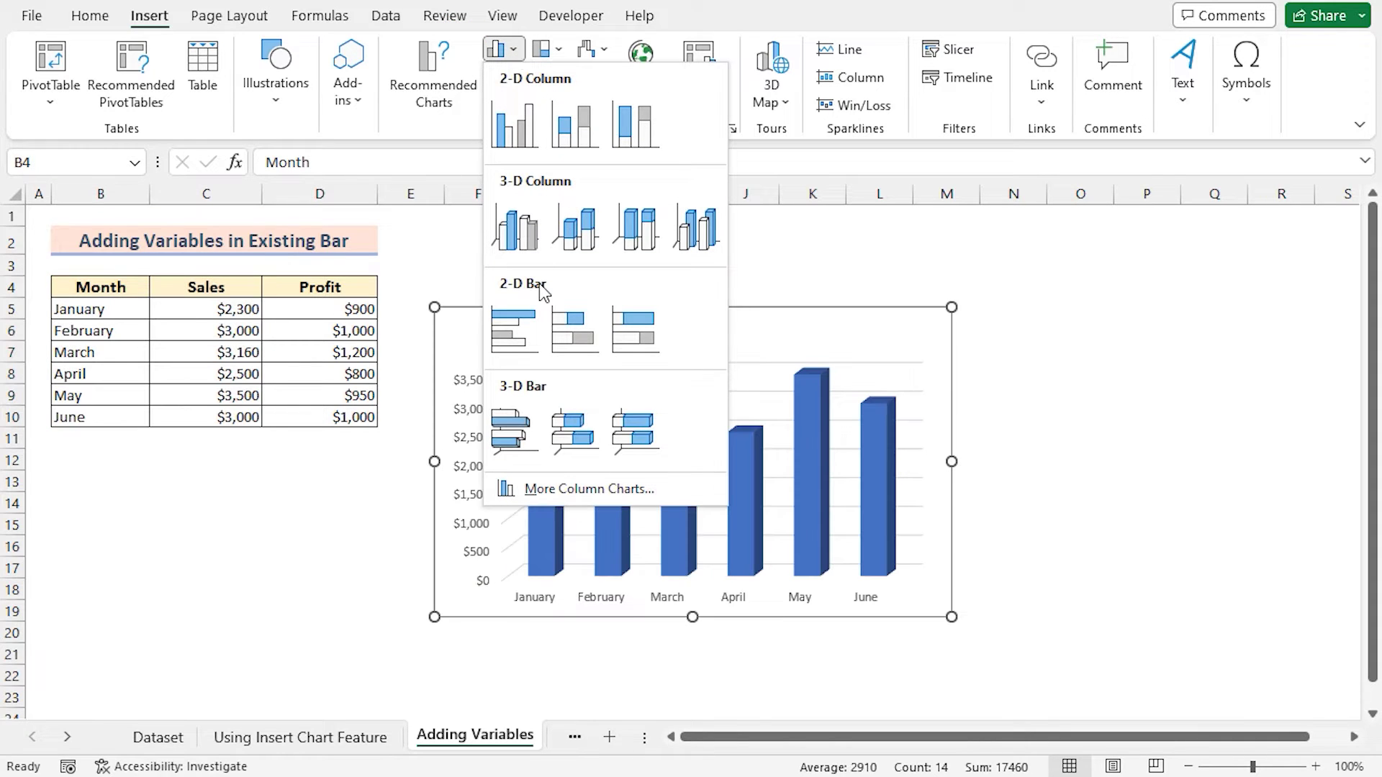
left_click(568, 347)
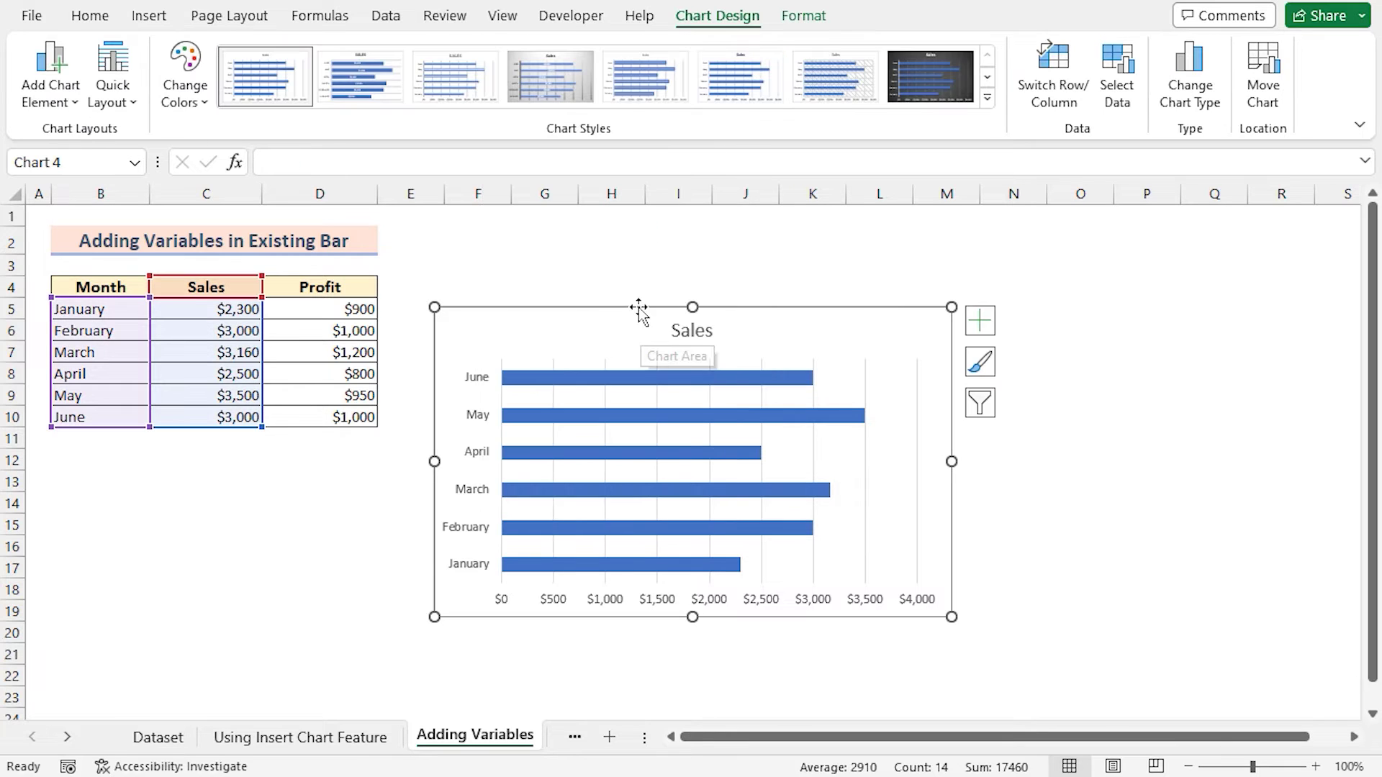
left_click_drag(641, 257, 641, 231)
Open the chart's Select Data Source dialog and start adding a new series.
right_click(852, 273)
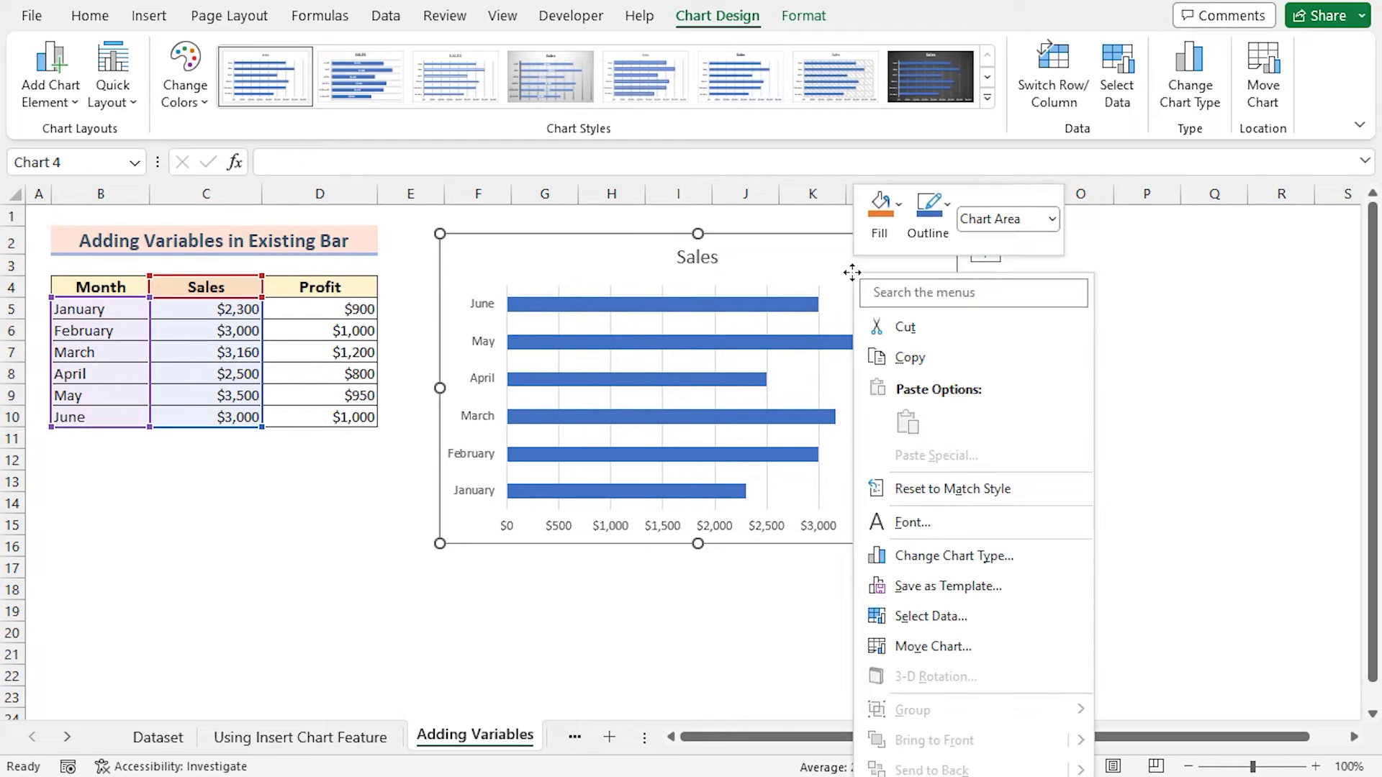
left_click(931, 616)
left_click_drag(482, 310, 564, 271)
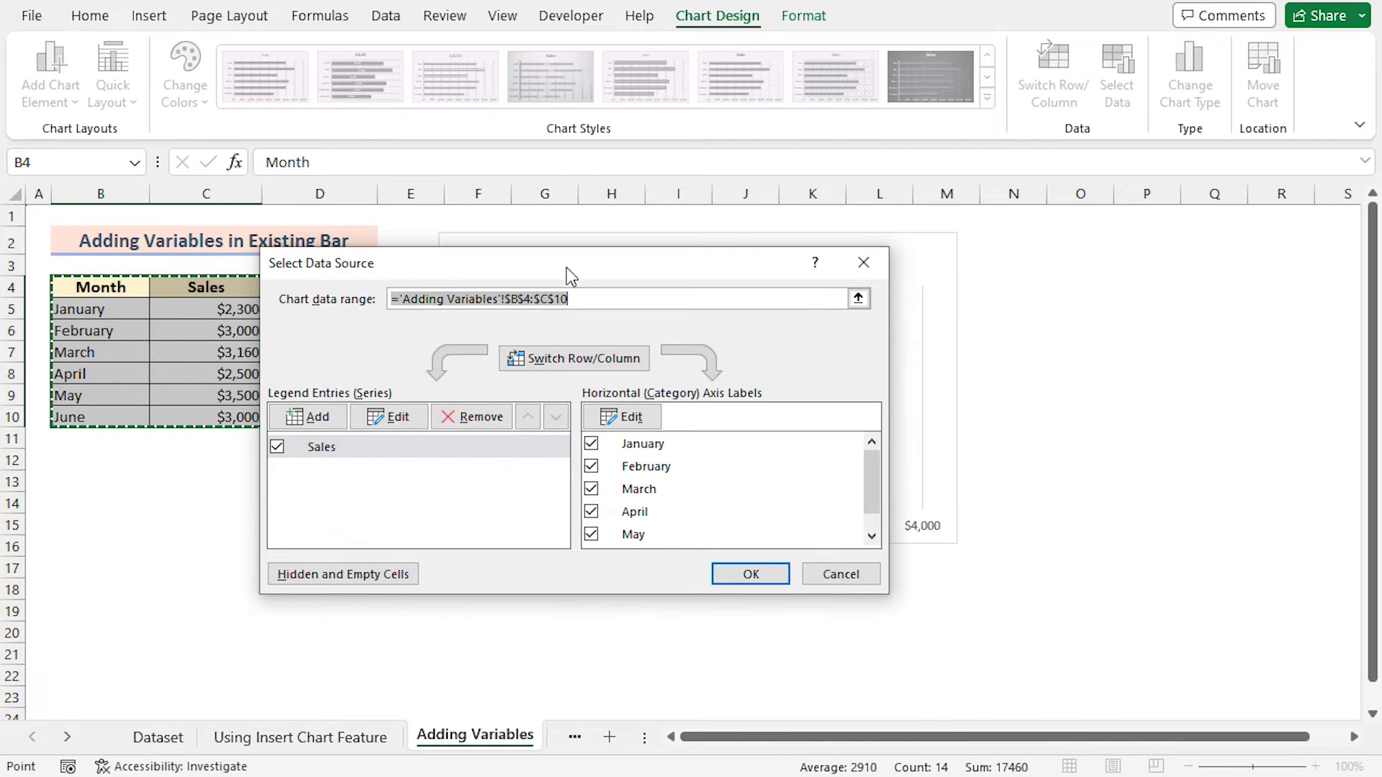
left_click(312, 424)
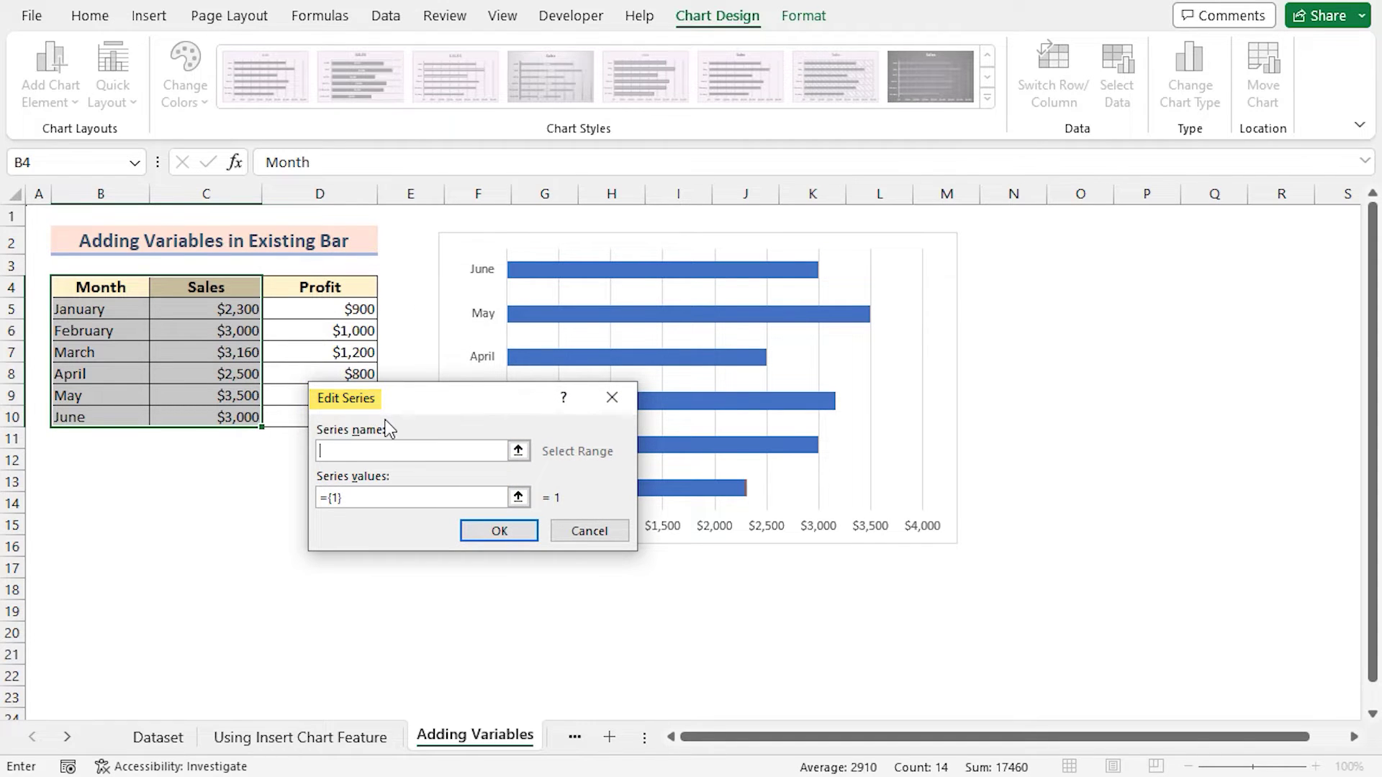
Set the new series name to D4 and values to D5:D10, confirming both dialogs.
left_click_drag(421, 403, 567, 477)
left_click(479, 529)
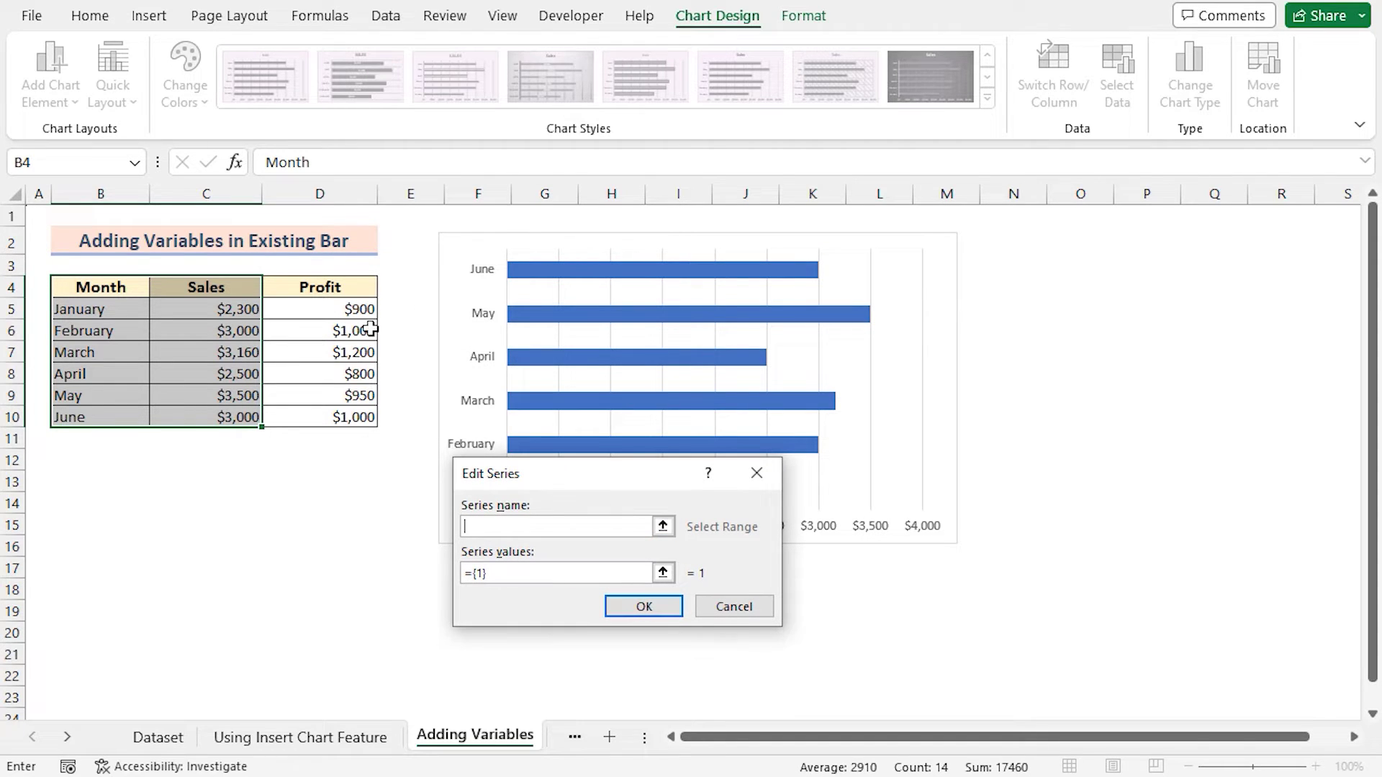
left_click(335, 288)
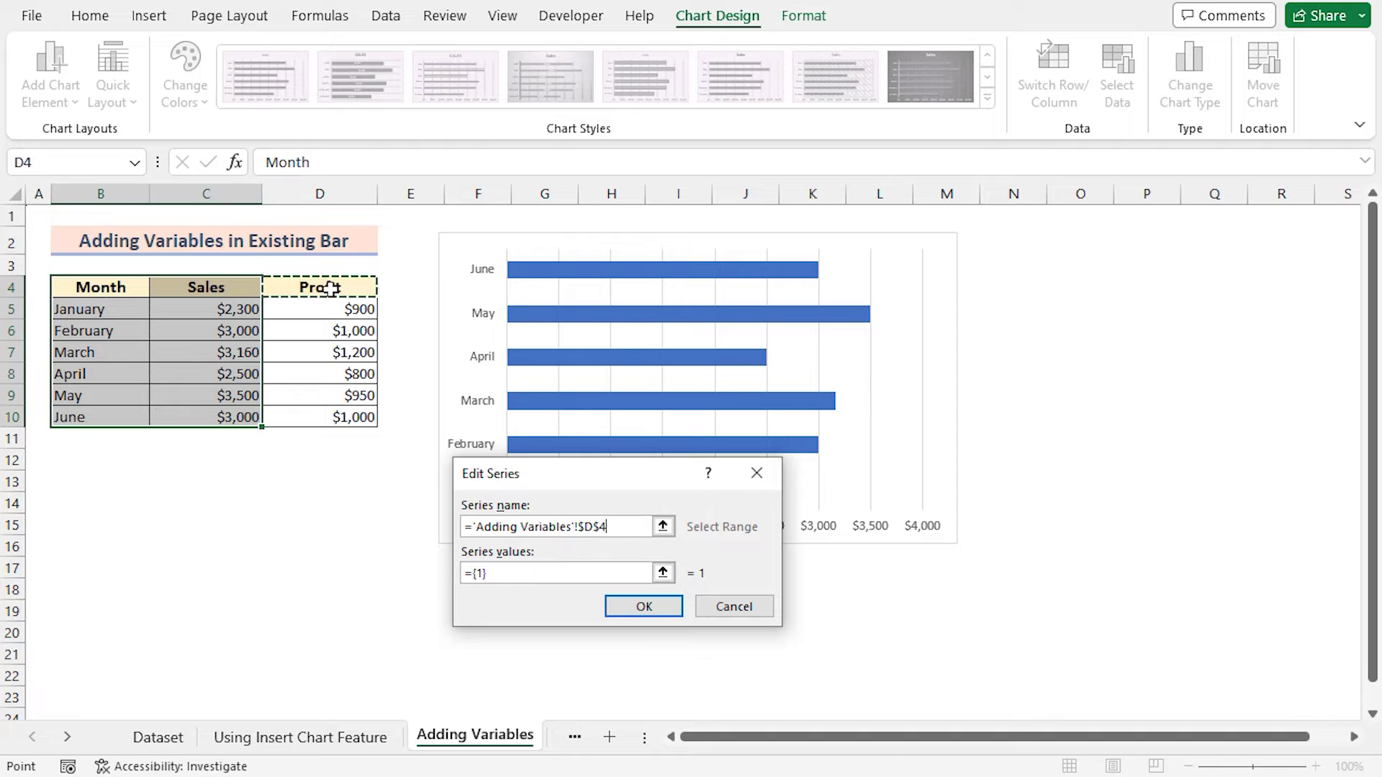
left_click(511, 573)
key("BackSpace")
key("BackSpace")
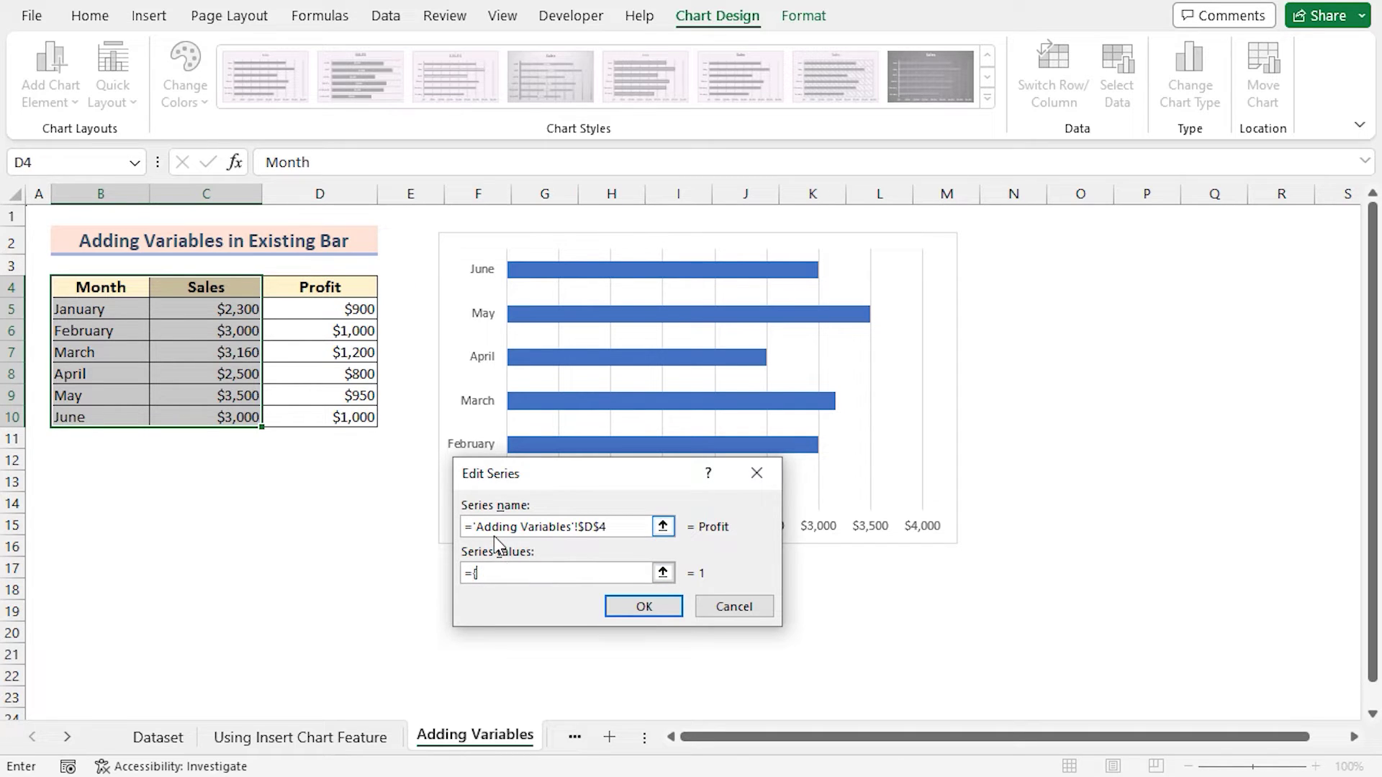
left_click(303, 310)
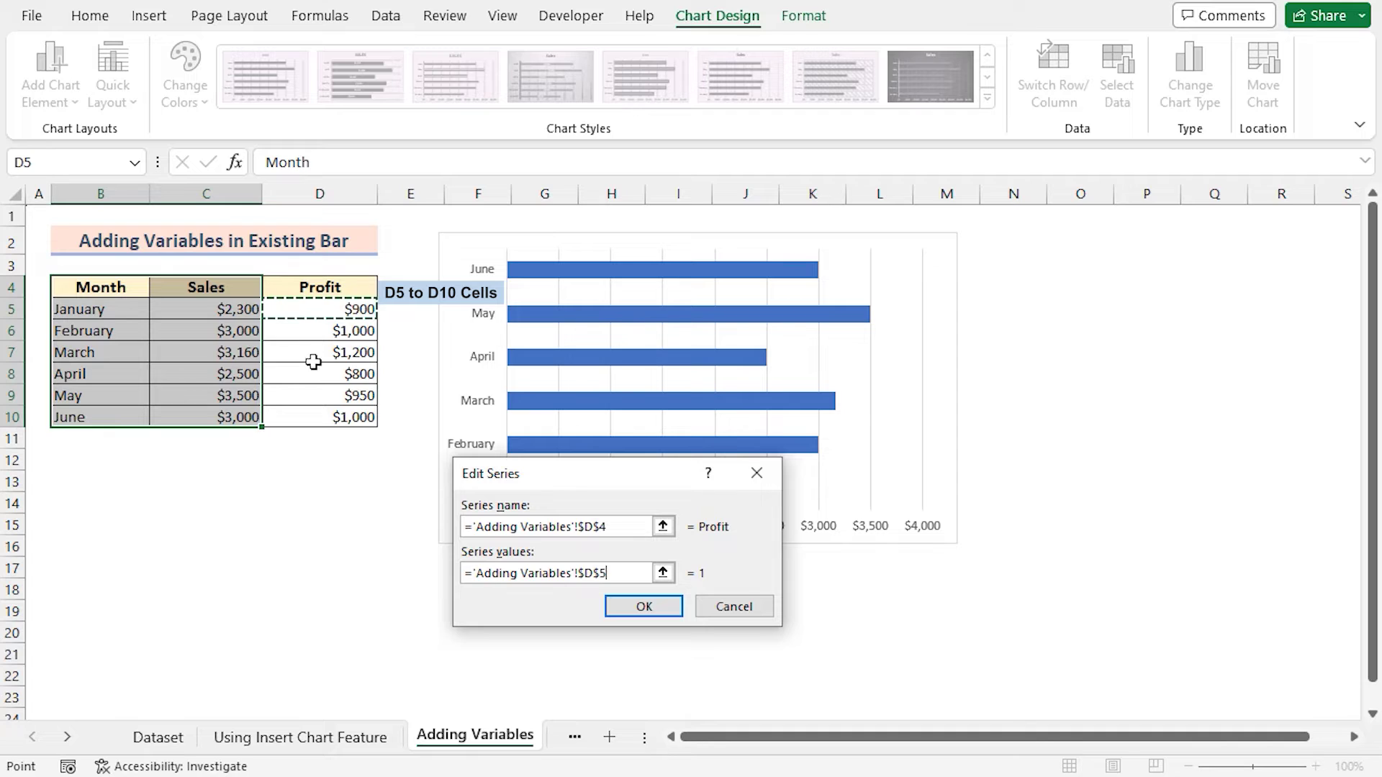
left_click_drag(325, 418, 325, 419)
left_click(629, 609)
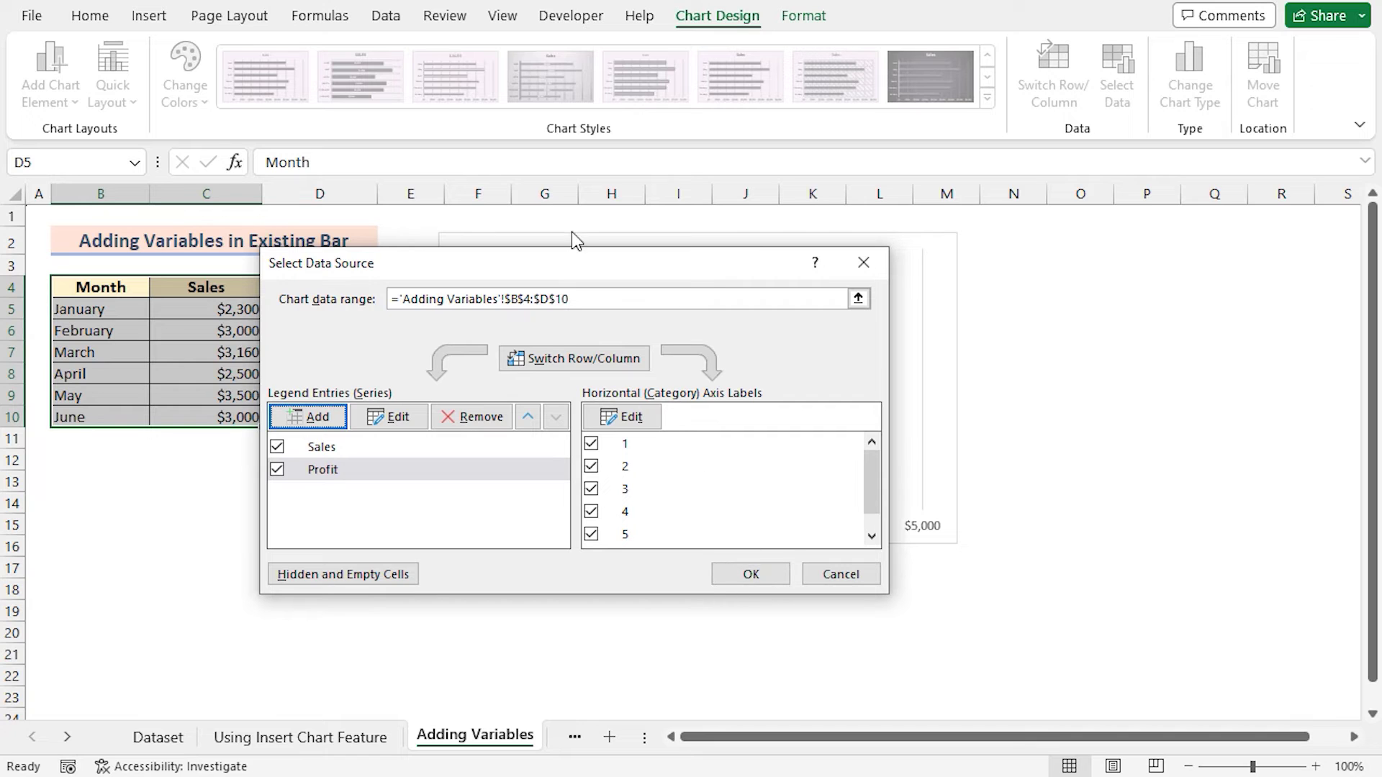
left_click_drag(572, 267, 426, 265)
left_click(604, 567)
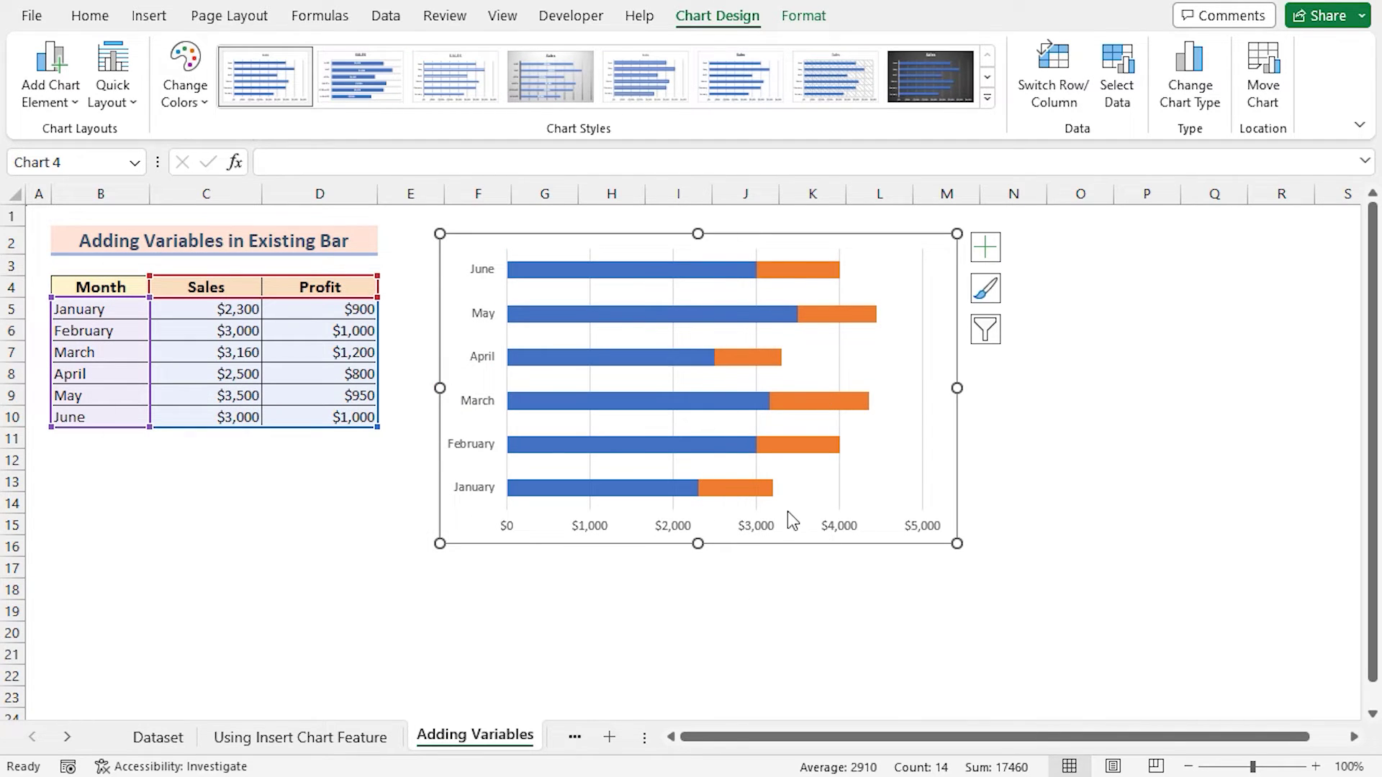
Show a legend and add a chart title reading 'Sales Analysis'.
mouse_move(718, 504)
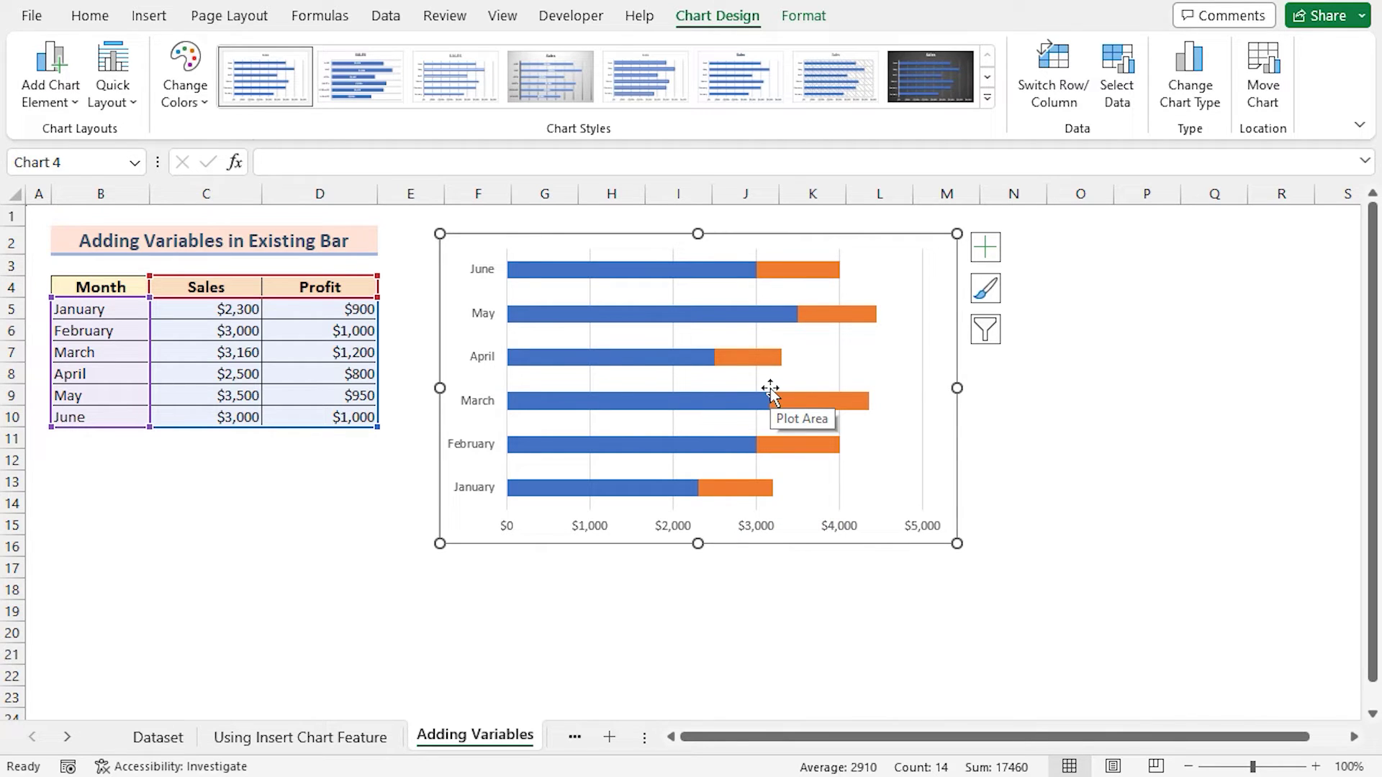
left_click(985, 247)
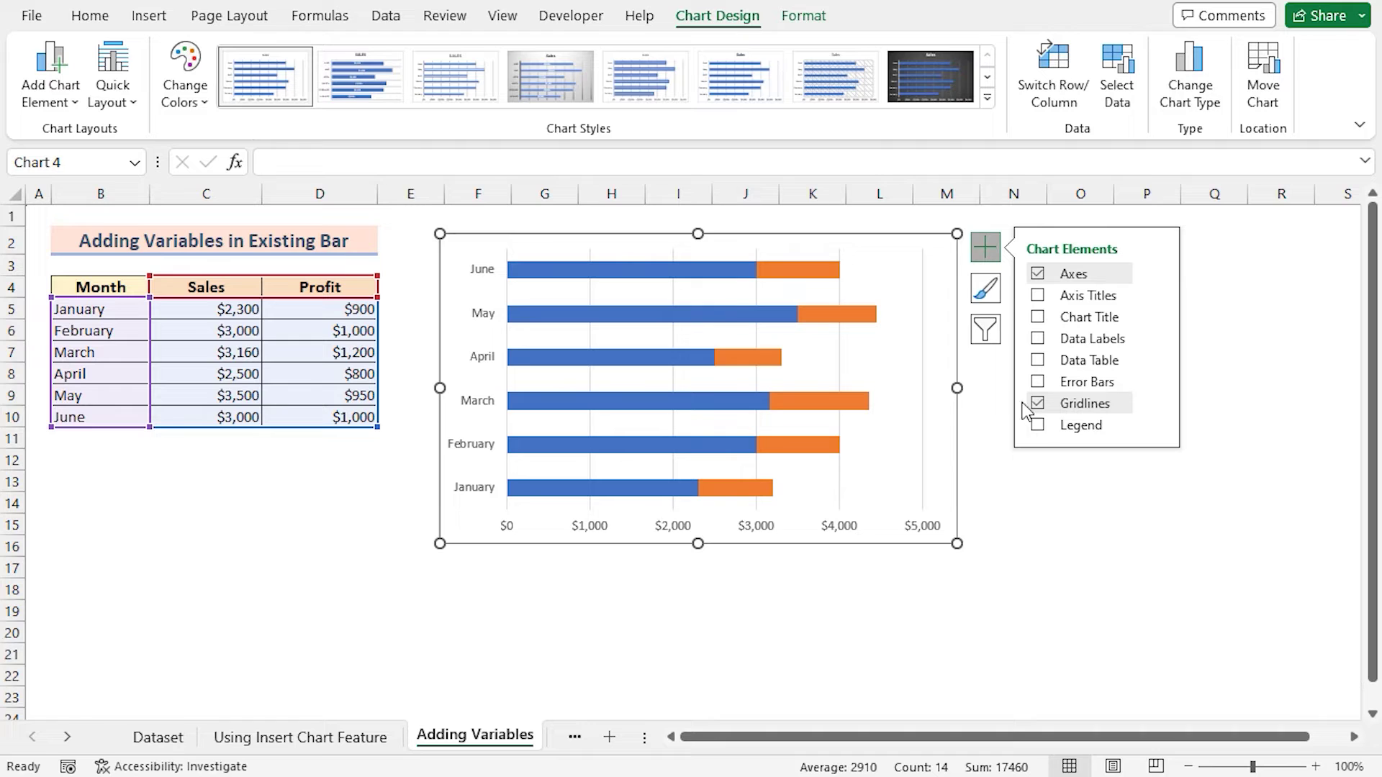
left_click(1038, 425)
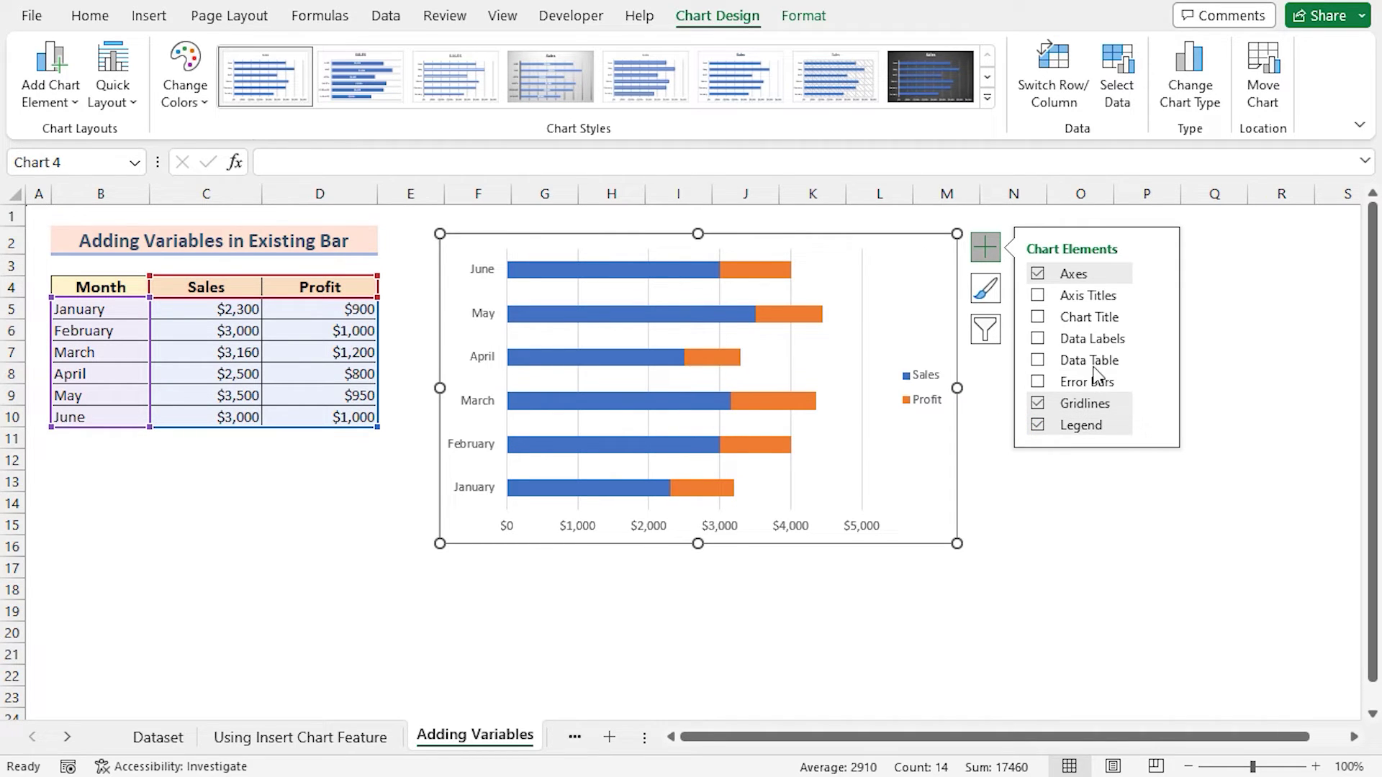
left_click(1038, 319)
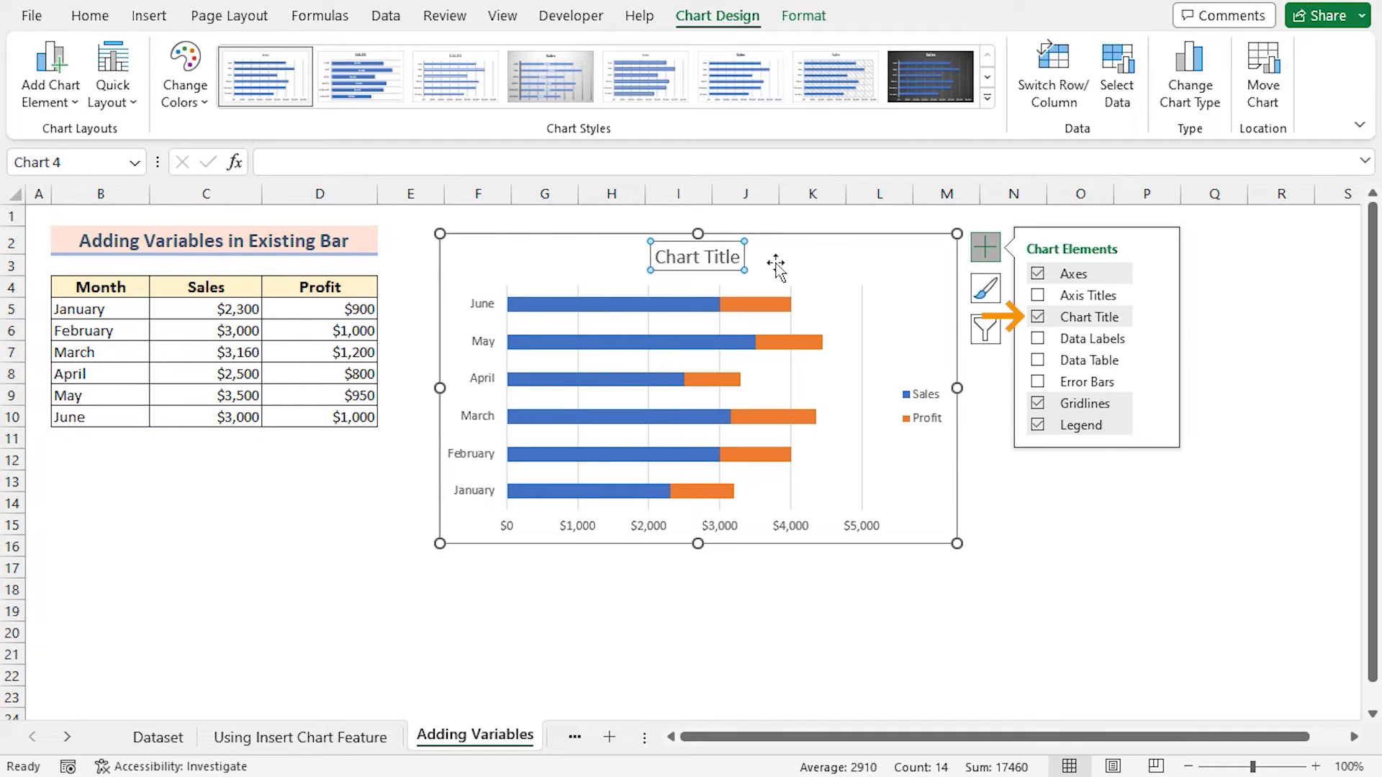
triple_click(727, 257)
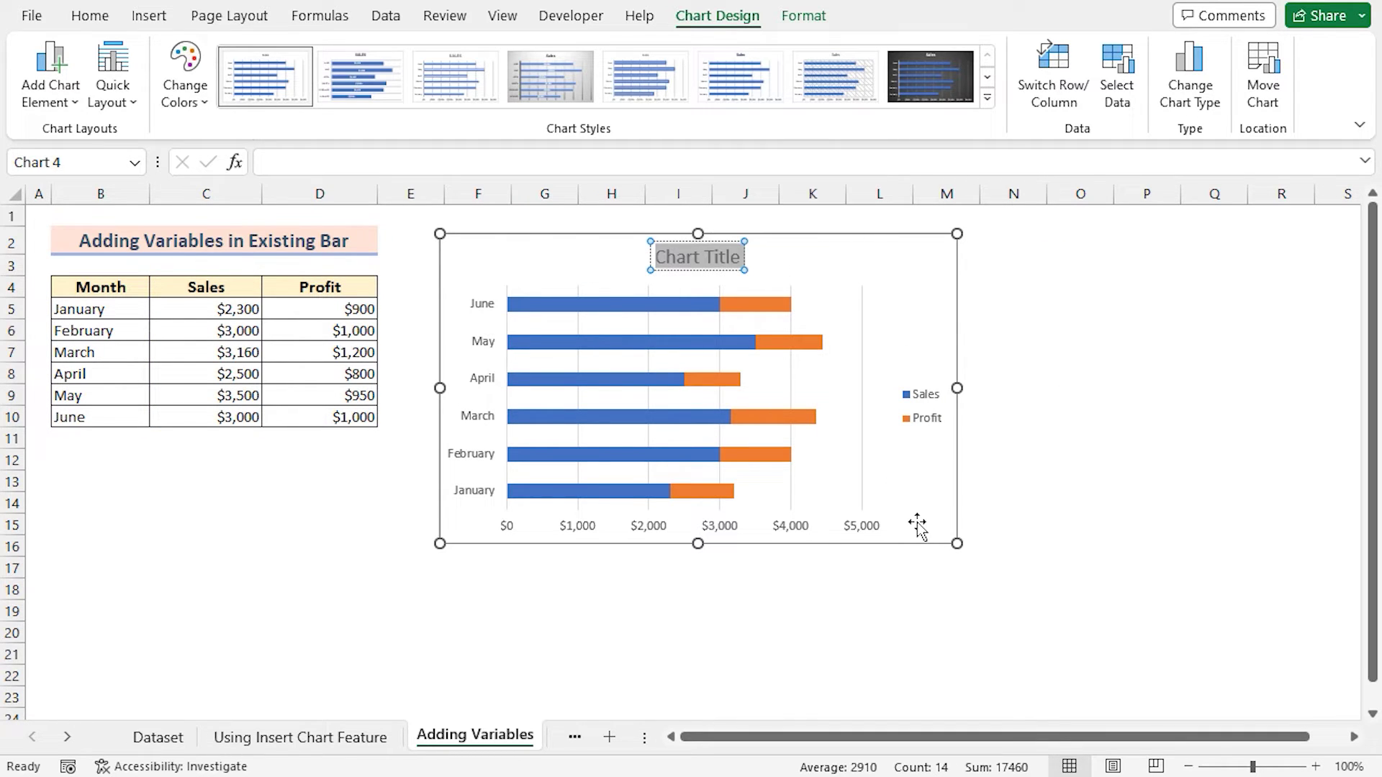
type("Sales A")
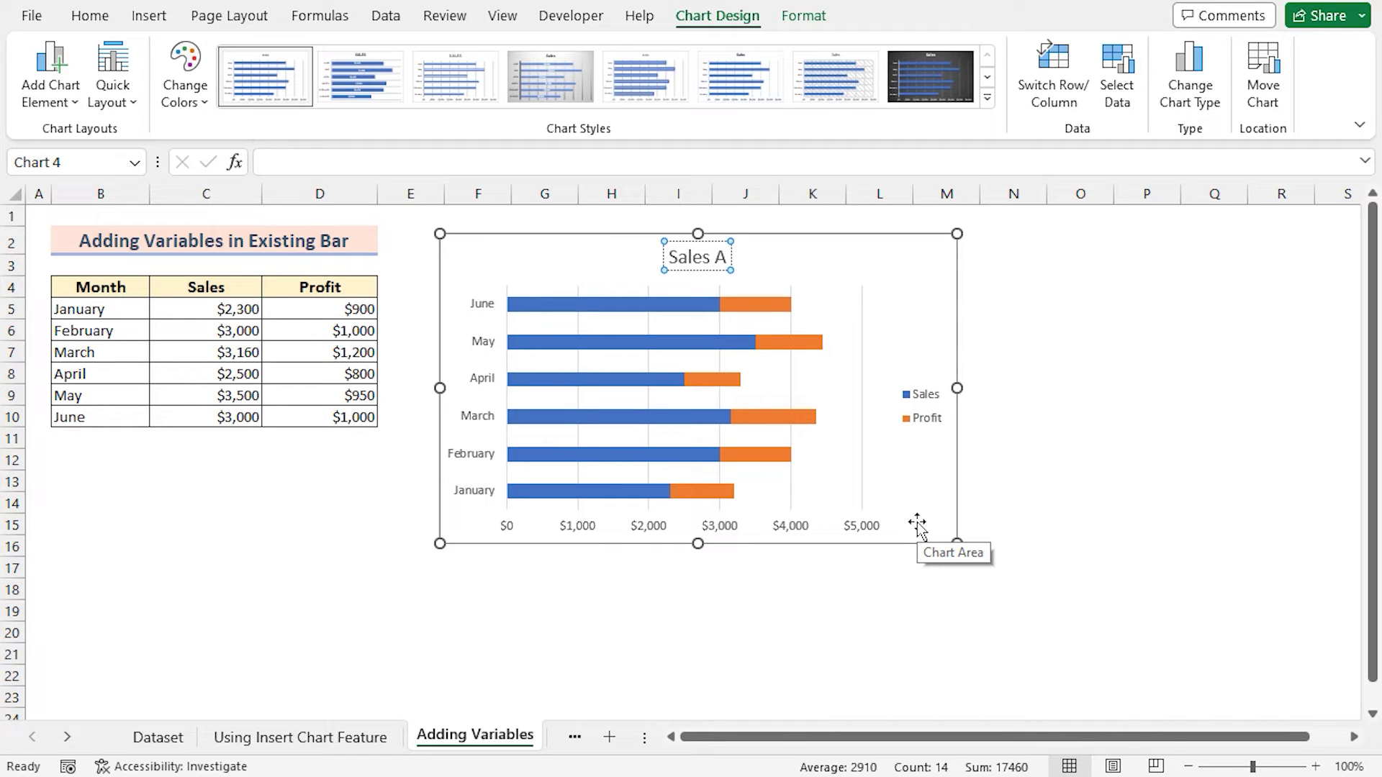
type("nal")
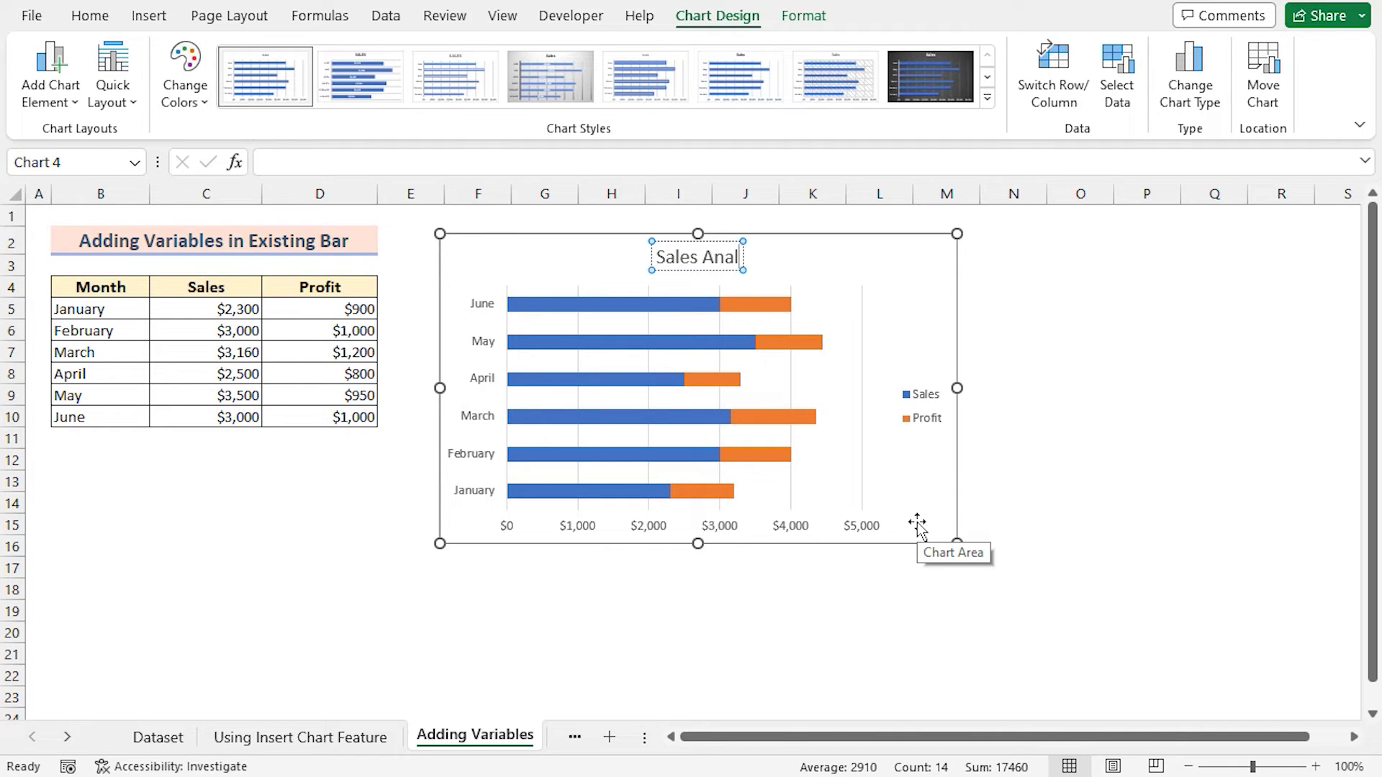
type("ysis")
Add axis titles 'Sales' (horizontal) and 'Month' (vertical), then turn off the gridlines.
left_click(956, 271)
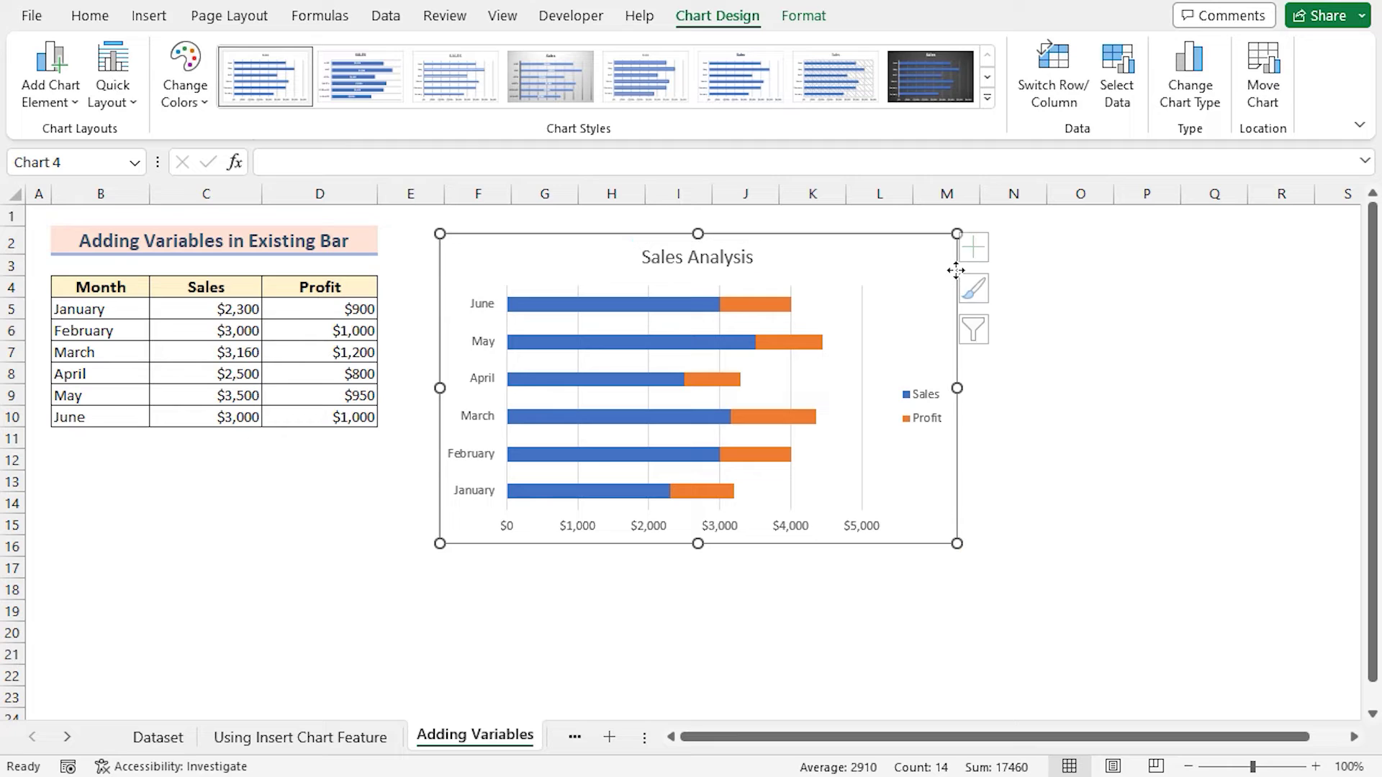
left_click(998, 254)
left_click(1038, 296)
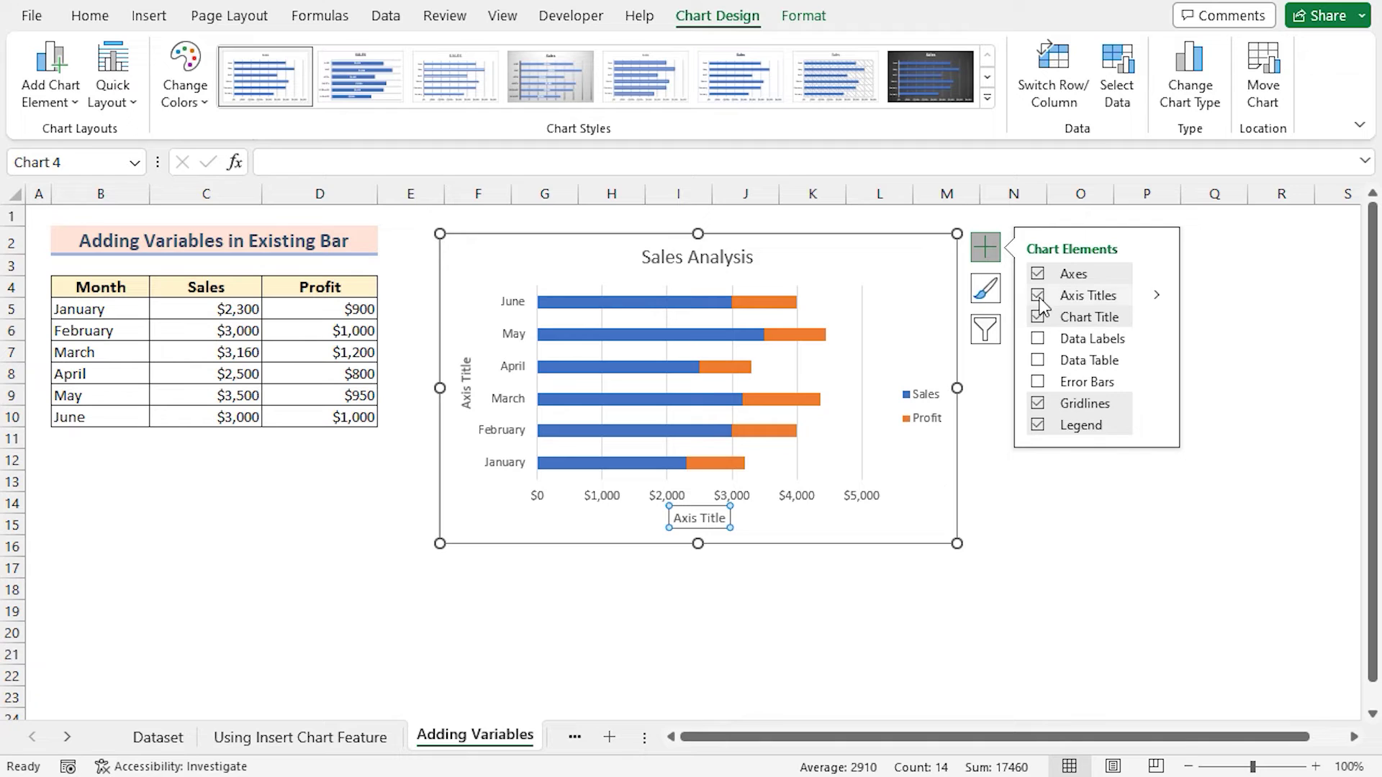
left_click_drag(728, 518, 672, 518)
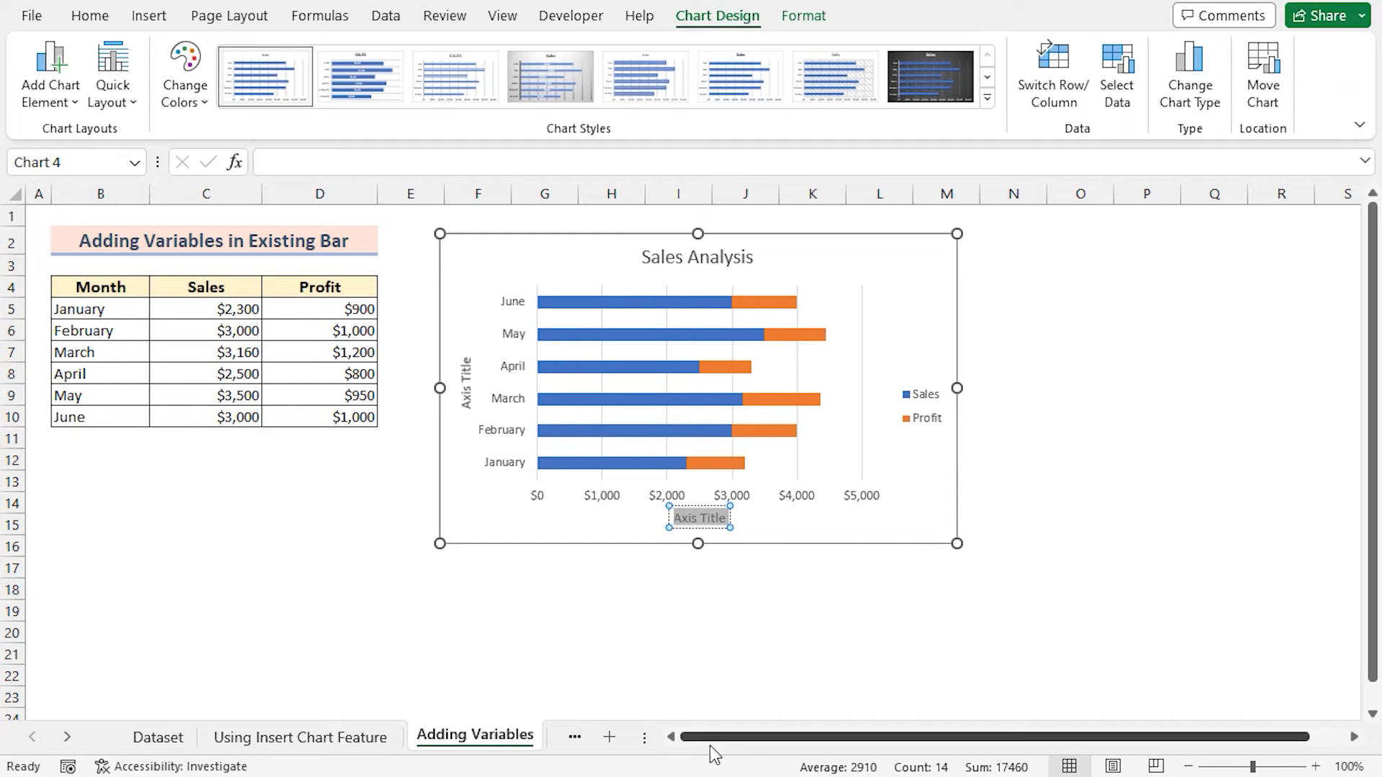
type("Sales")
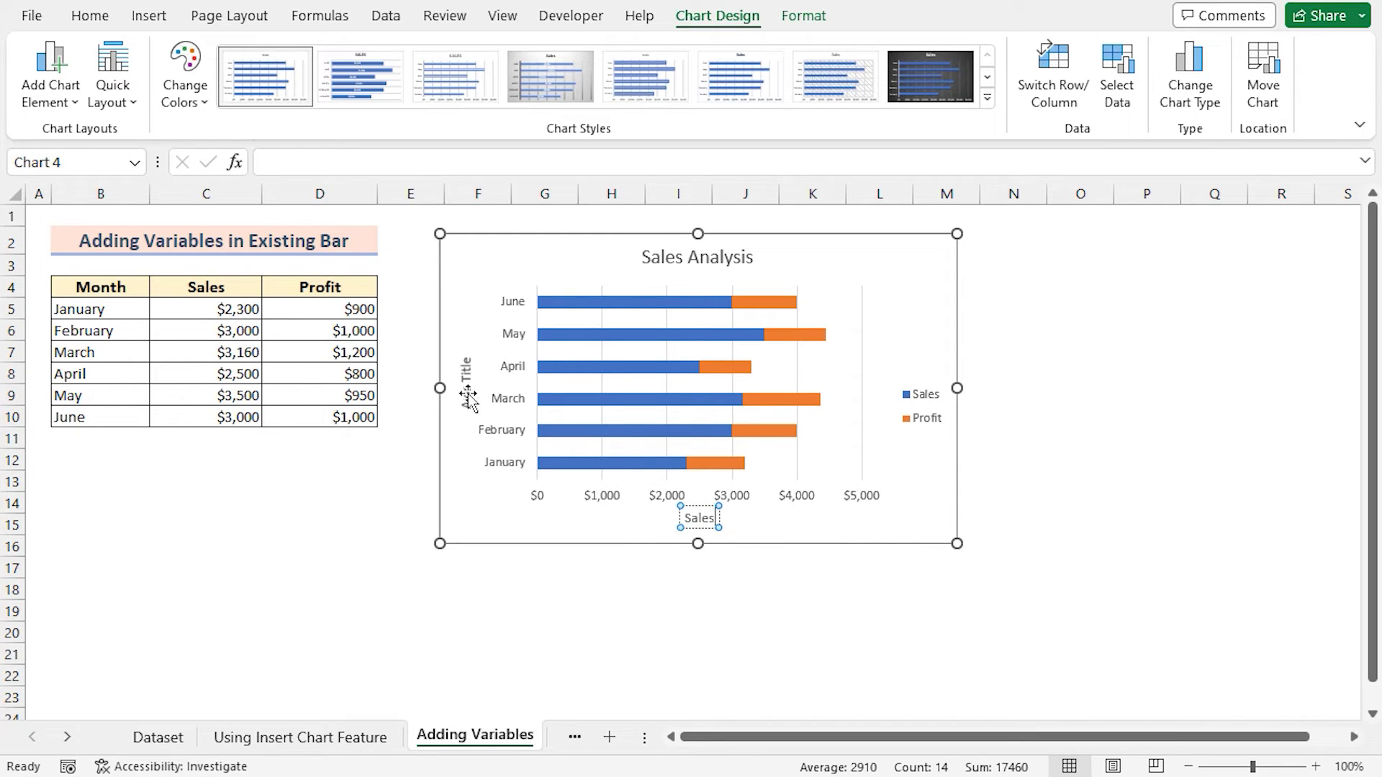
left_click_drag(465, 399, 466, 356)
type("Month")
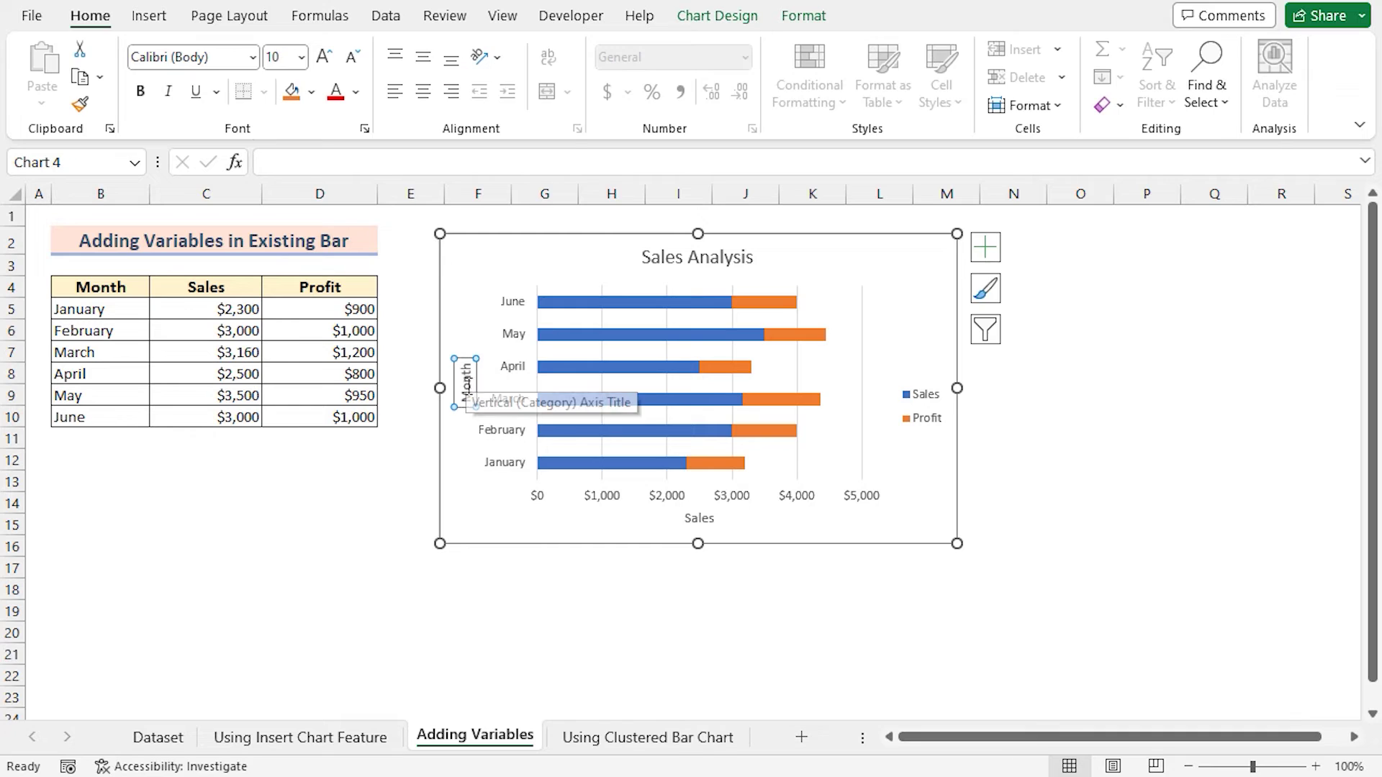
left_click(986, 248)
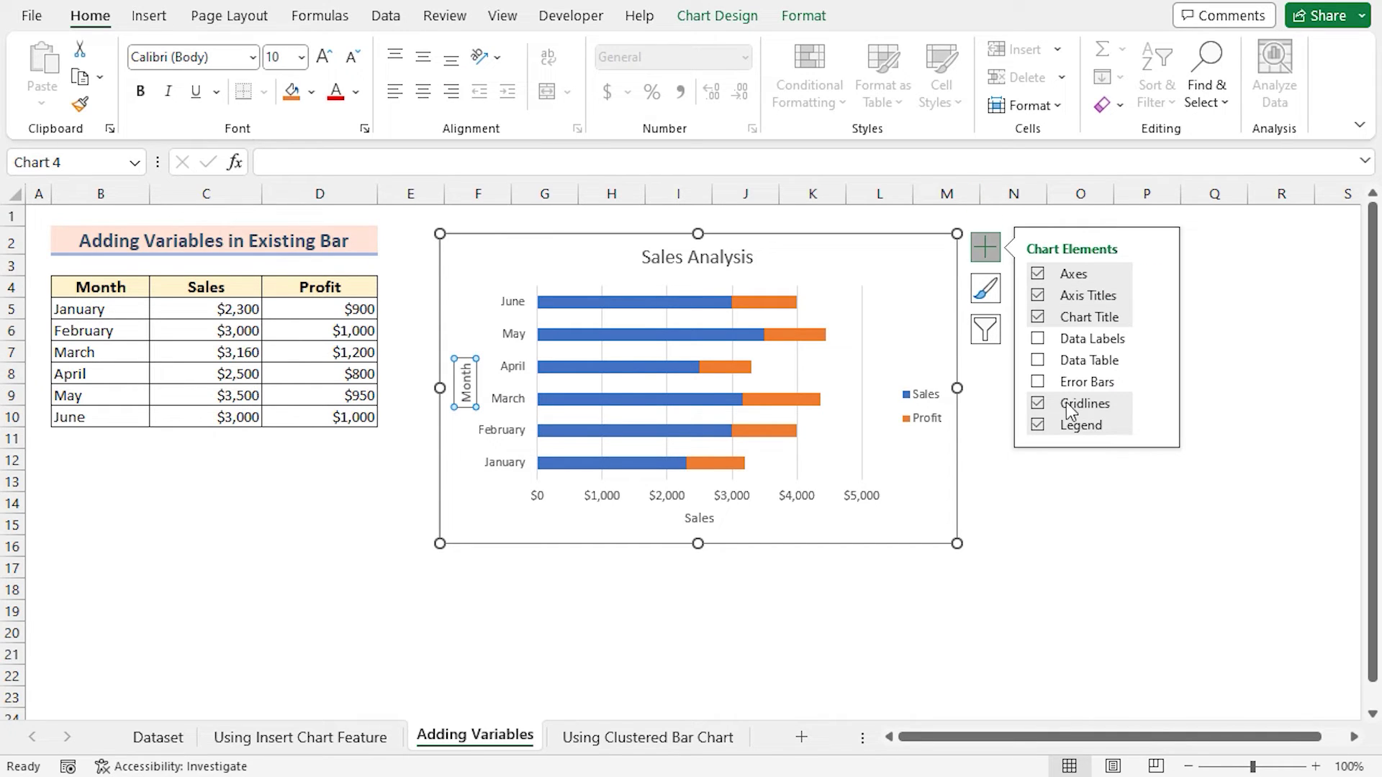
left_click(1039, 404)
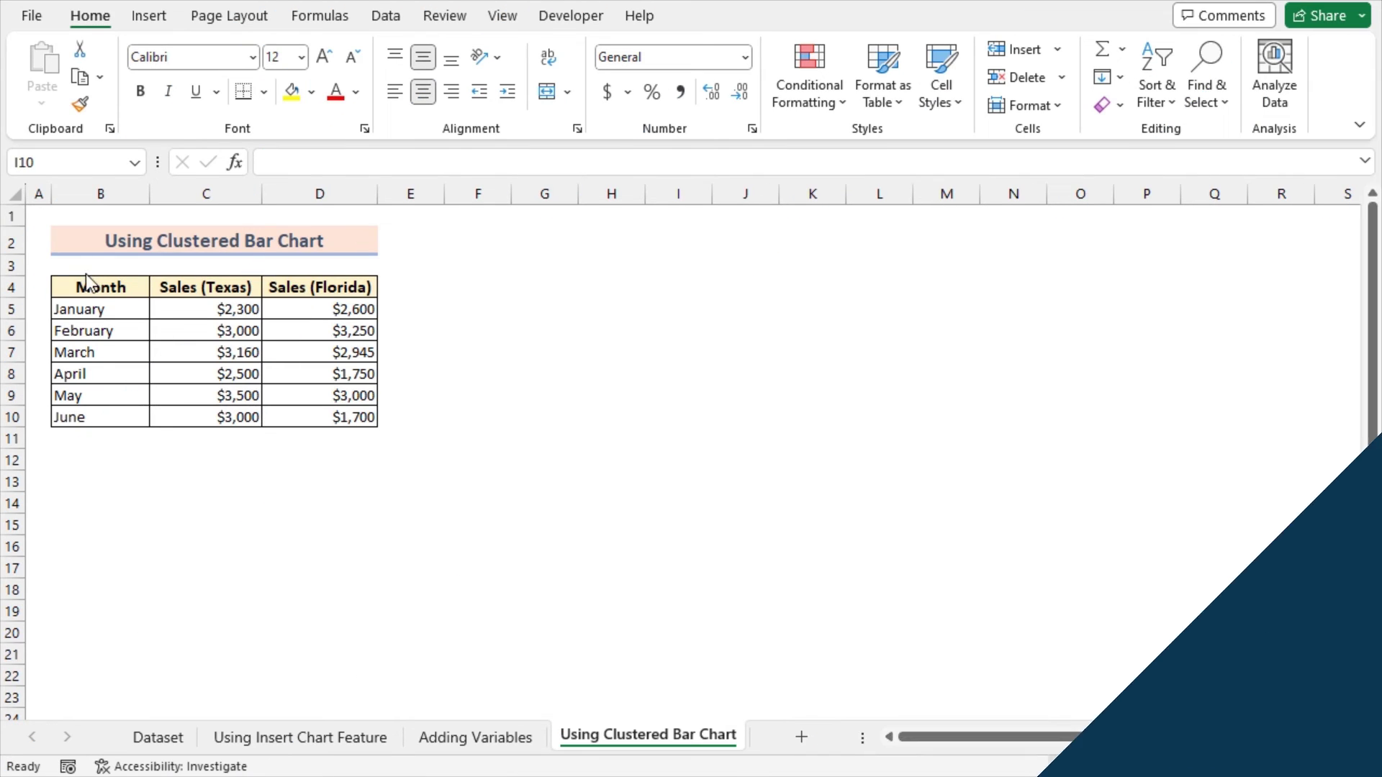
Insert a 2-D Clustered Bar chart of the Texas and Florida sales table B4:D10.
left_click(106, 282)
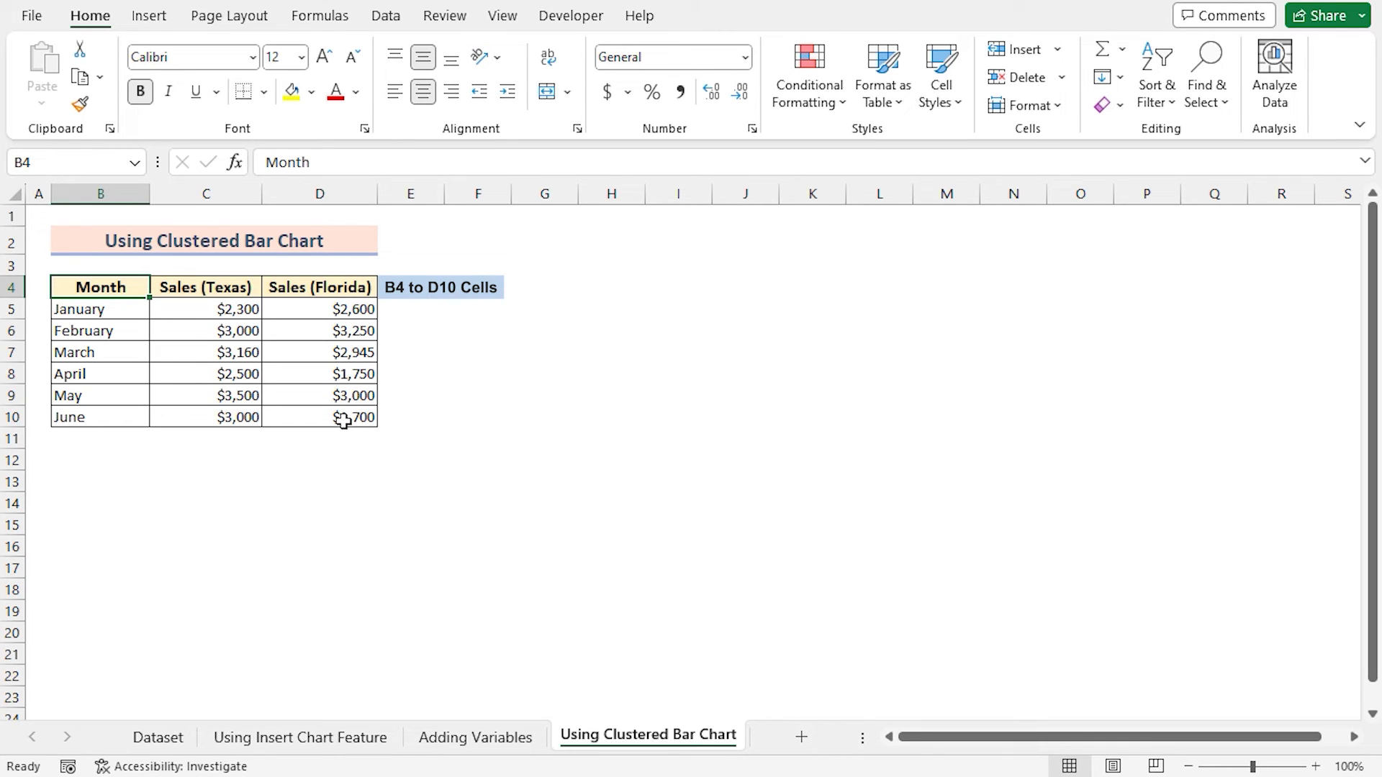
left_click(343, 421, "shift")
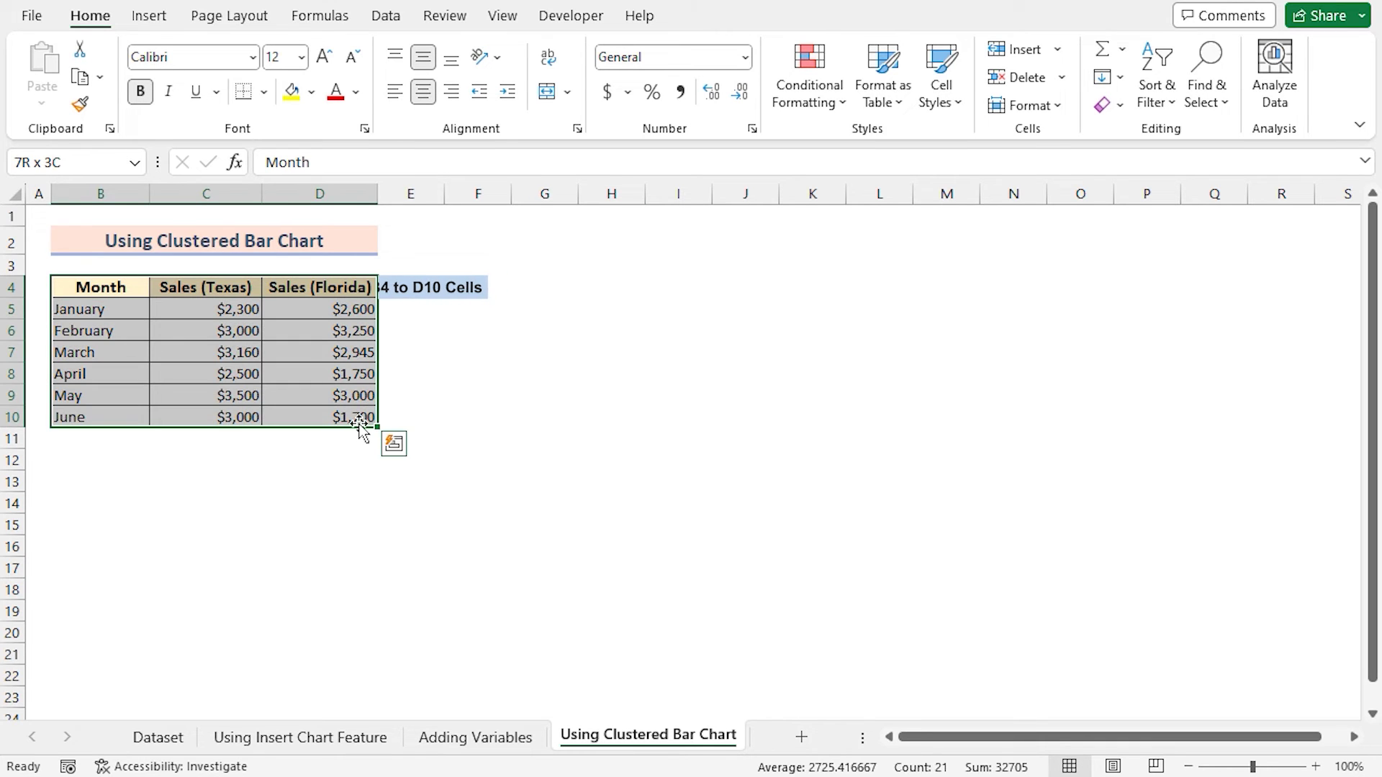
left_click(148, 16)
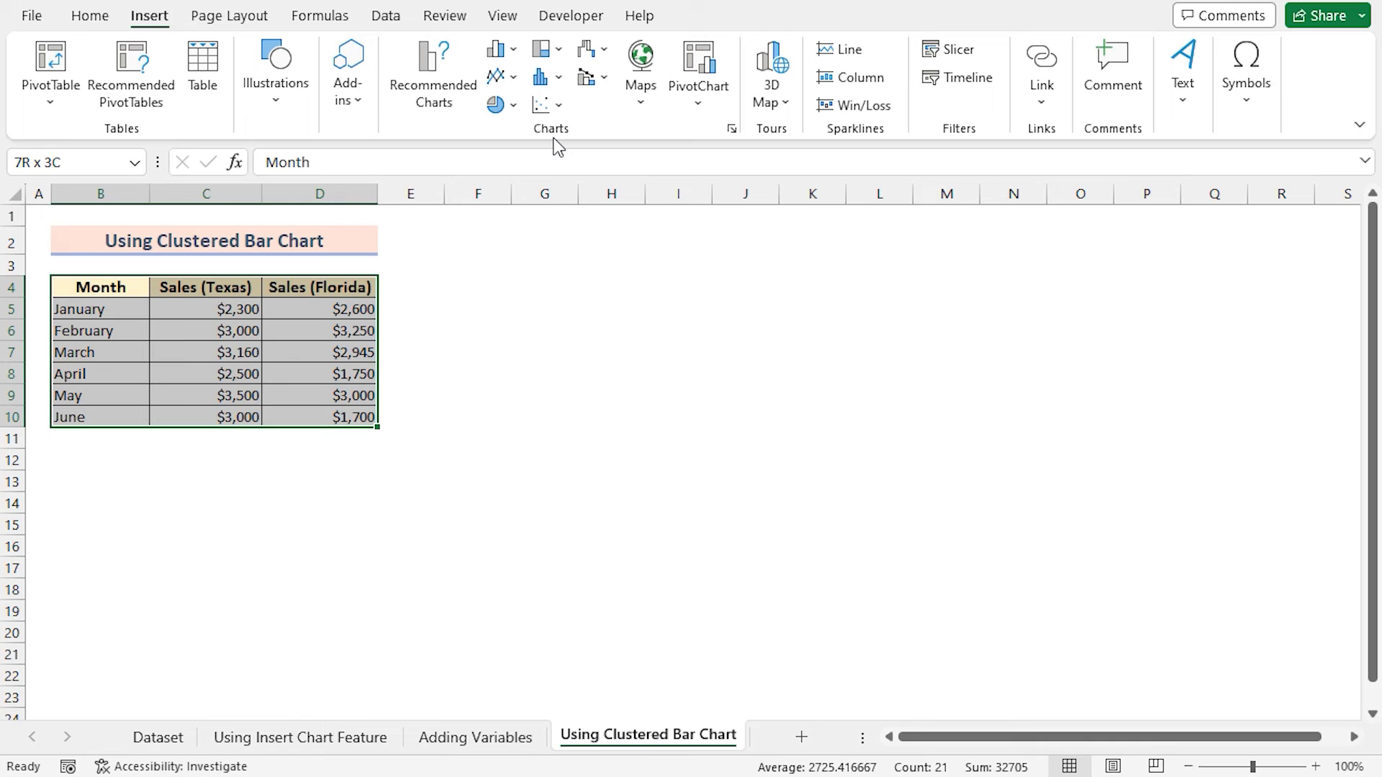
left_click(513, 52)
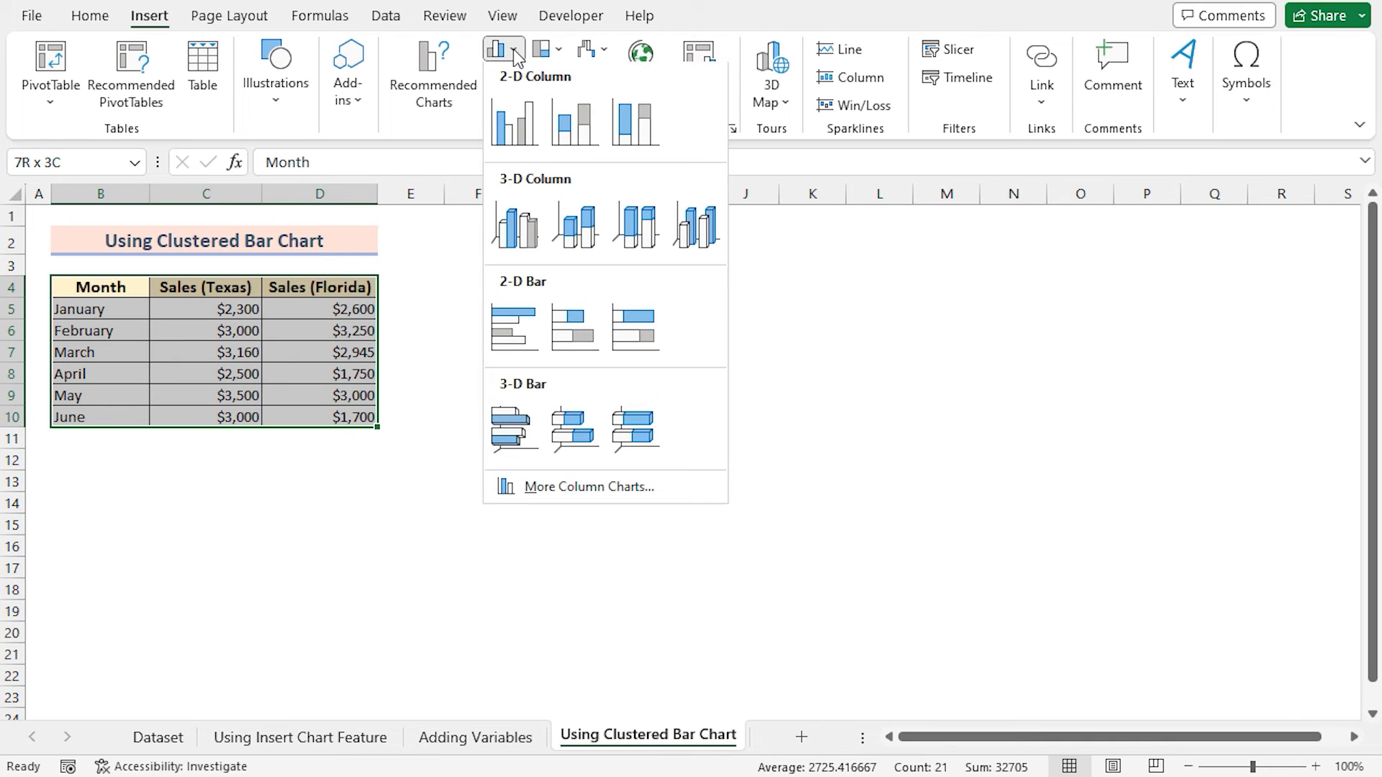
left_click(521, 353)
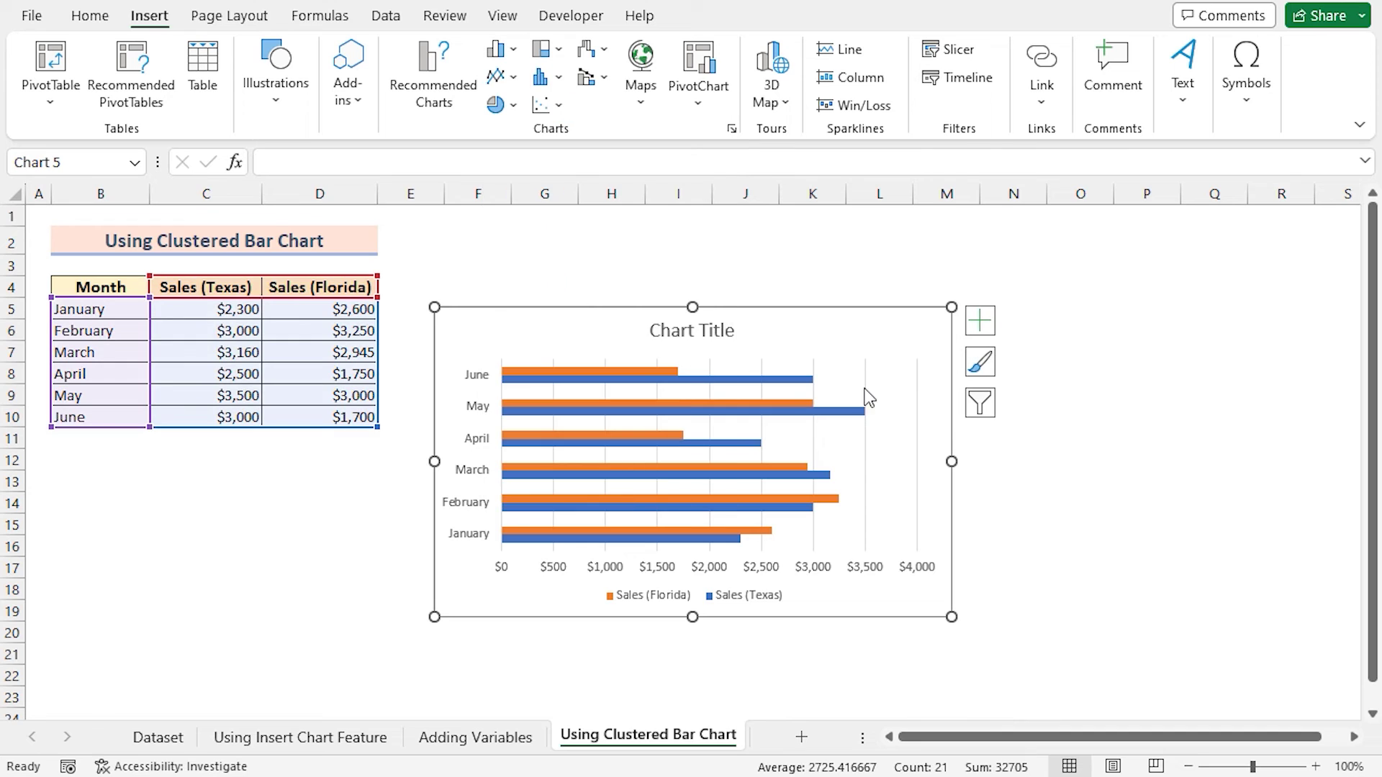
Move the chart up to row 2 and title it 'Sales Analysis'.
left_click_drag(832, 317, 833, 244)
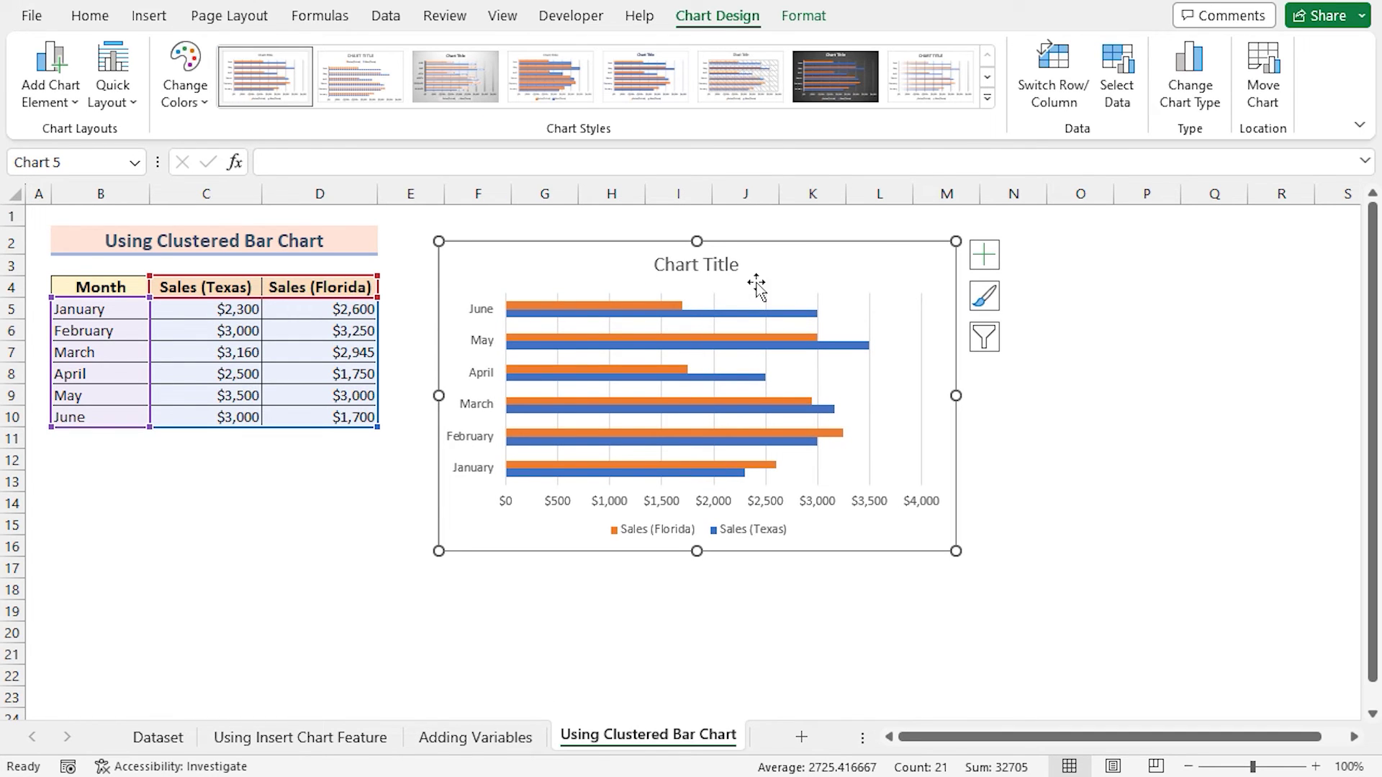
left_click(727, 264)
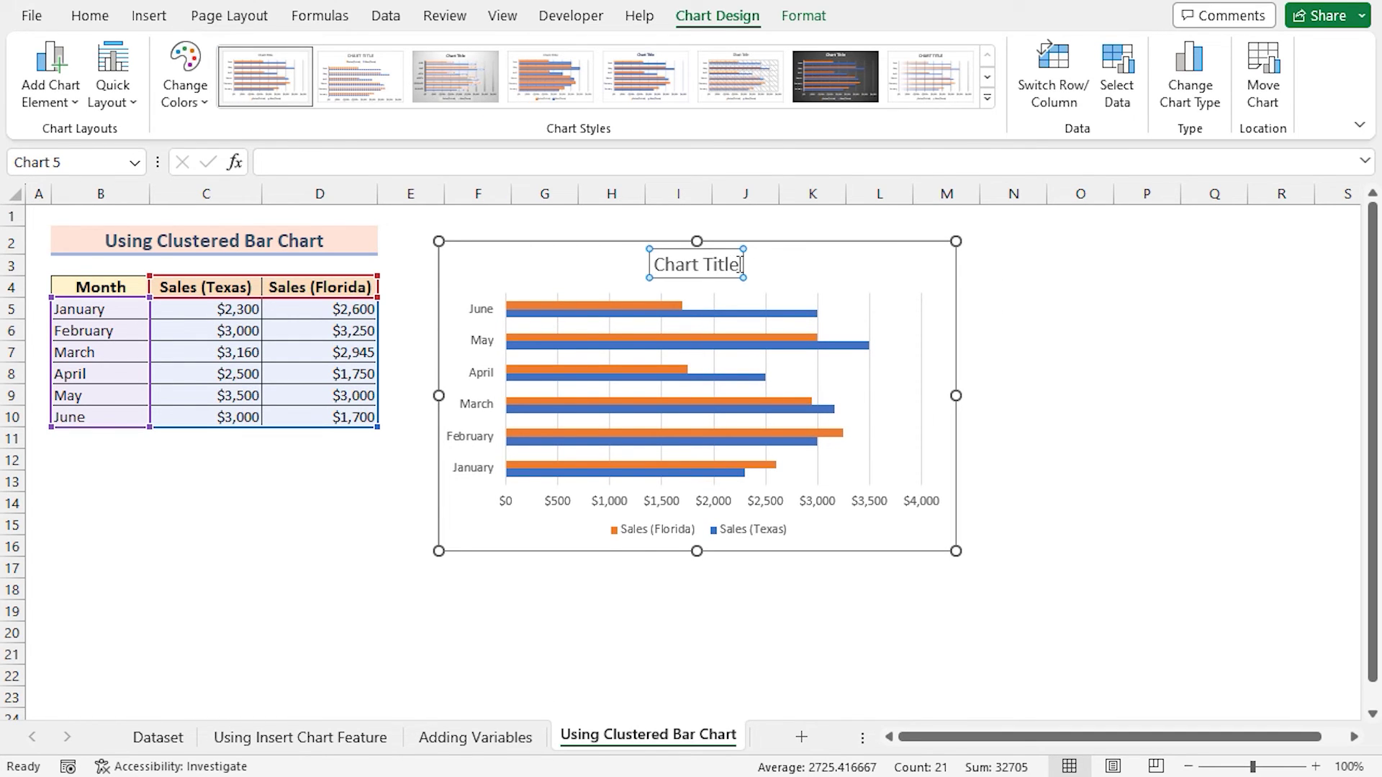
triple_click(729, 264)
type("Sales Analysis")
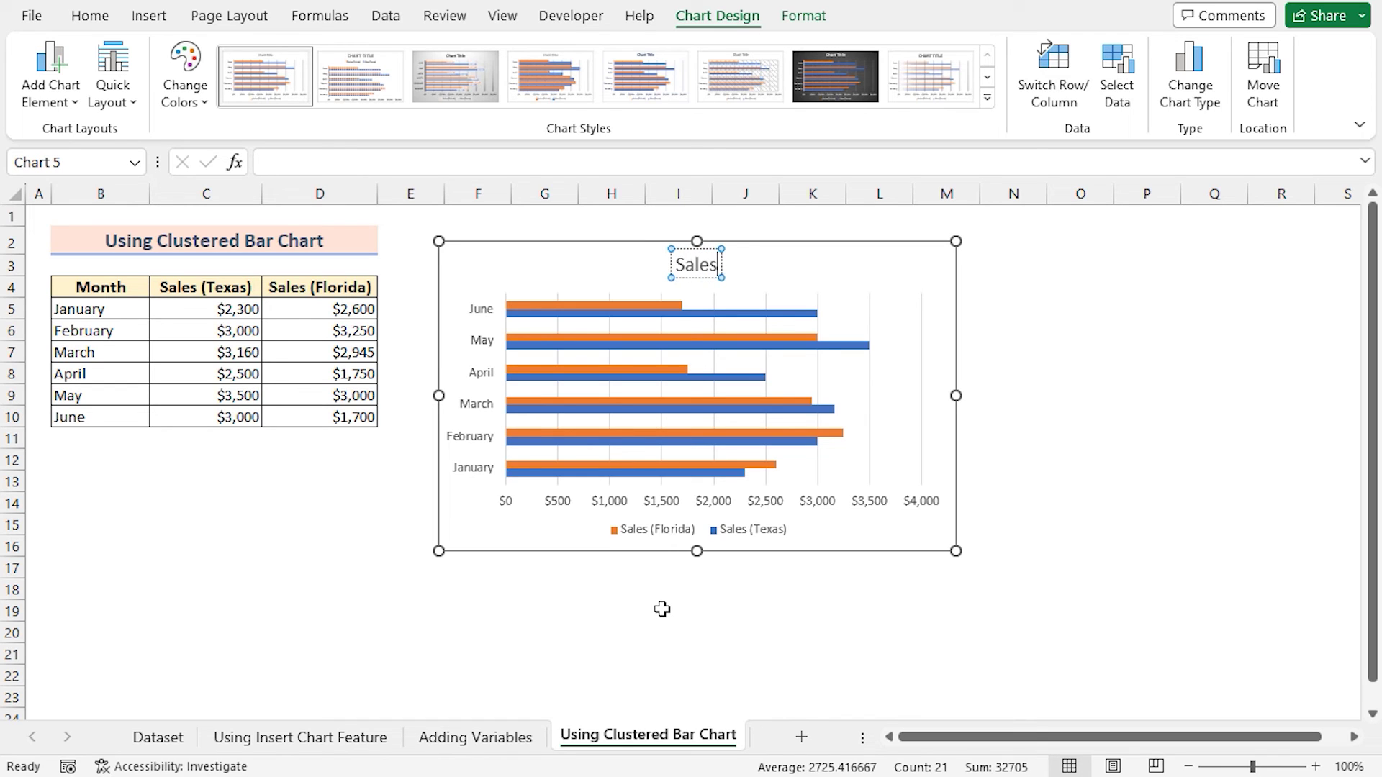
left_click(920, 534)
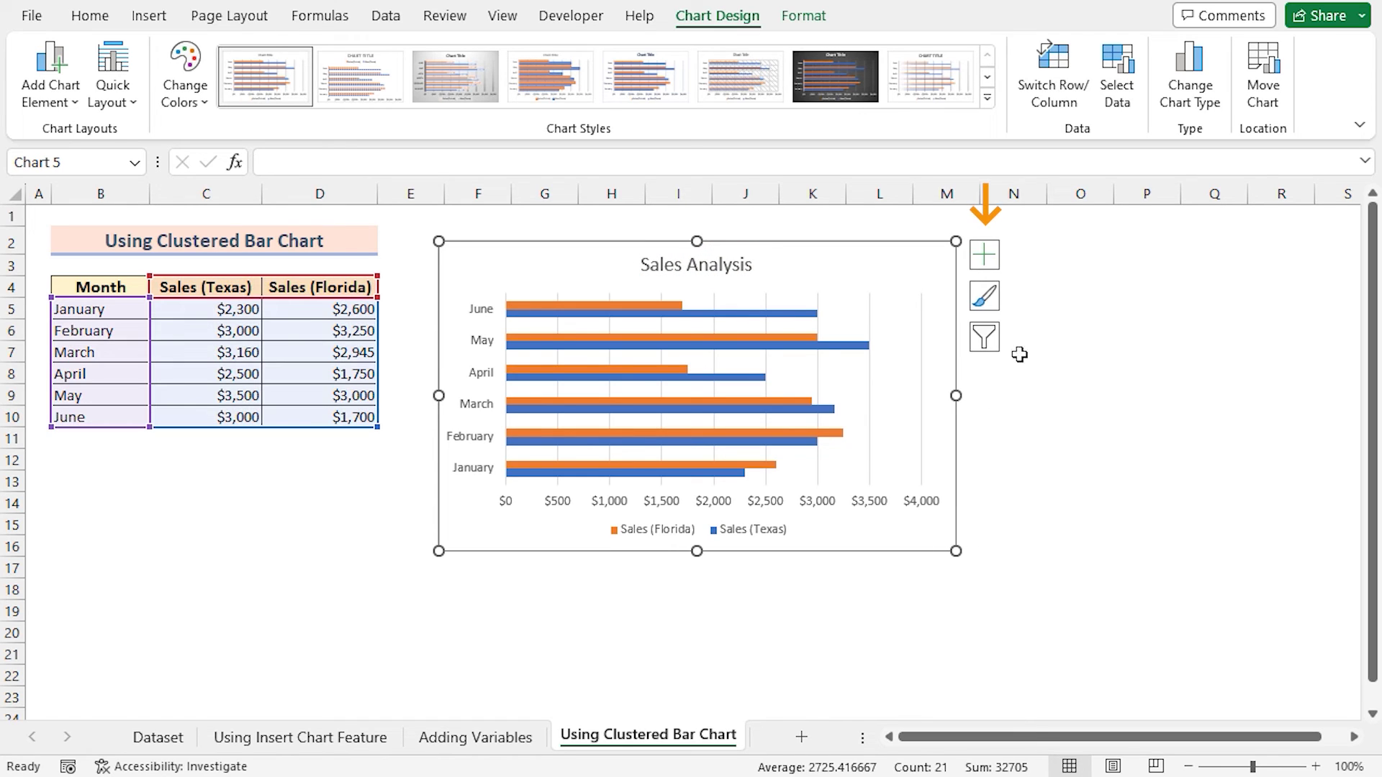
Turn off the chart's gridlines and deselect it to view the result.
left_click(987, 272)
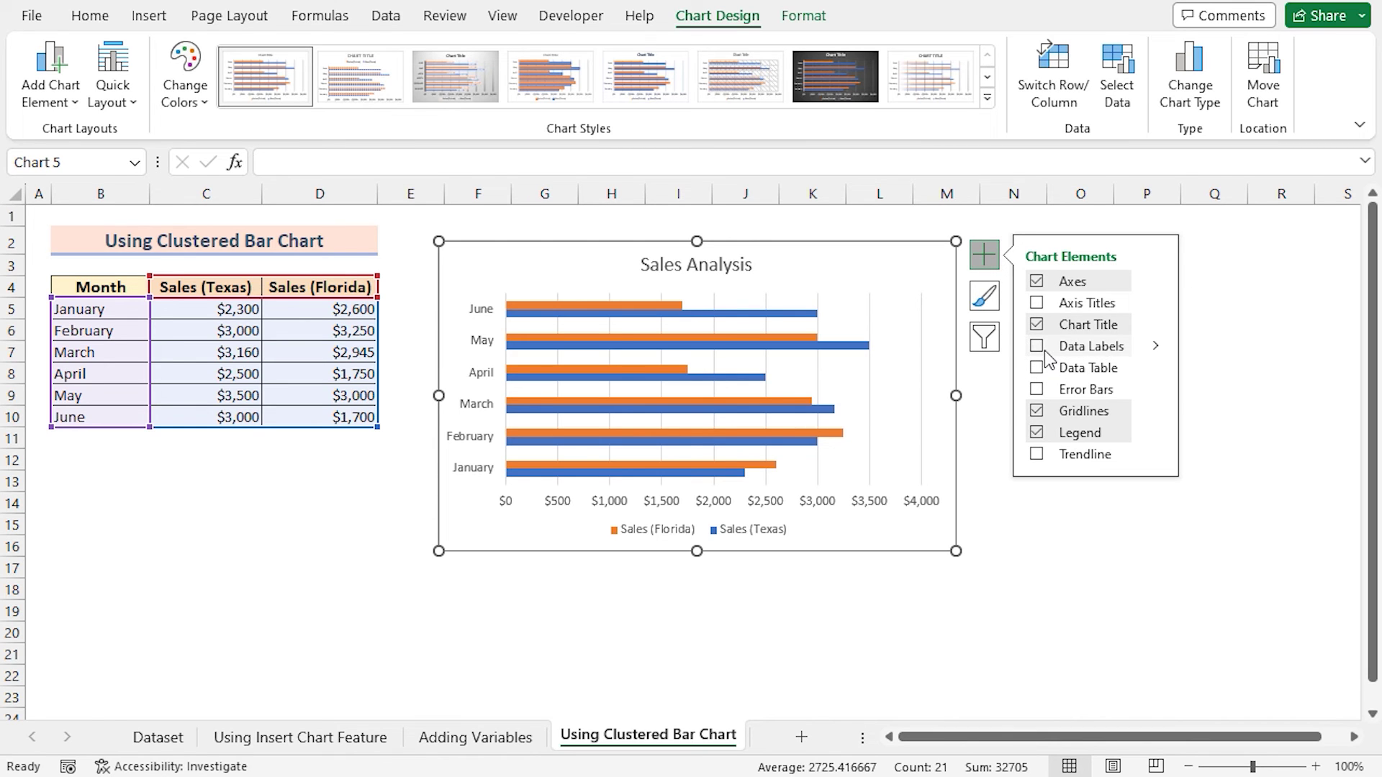
left_click(1037, 411)
left_click(1012, 610)
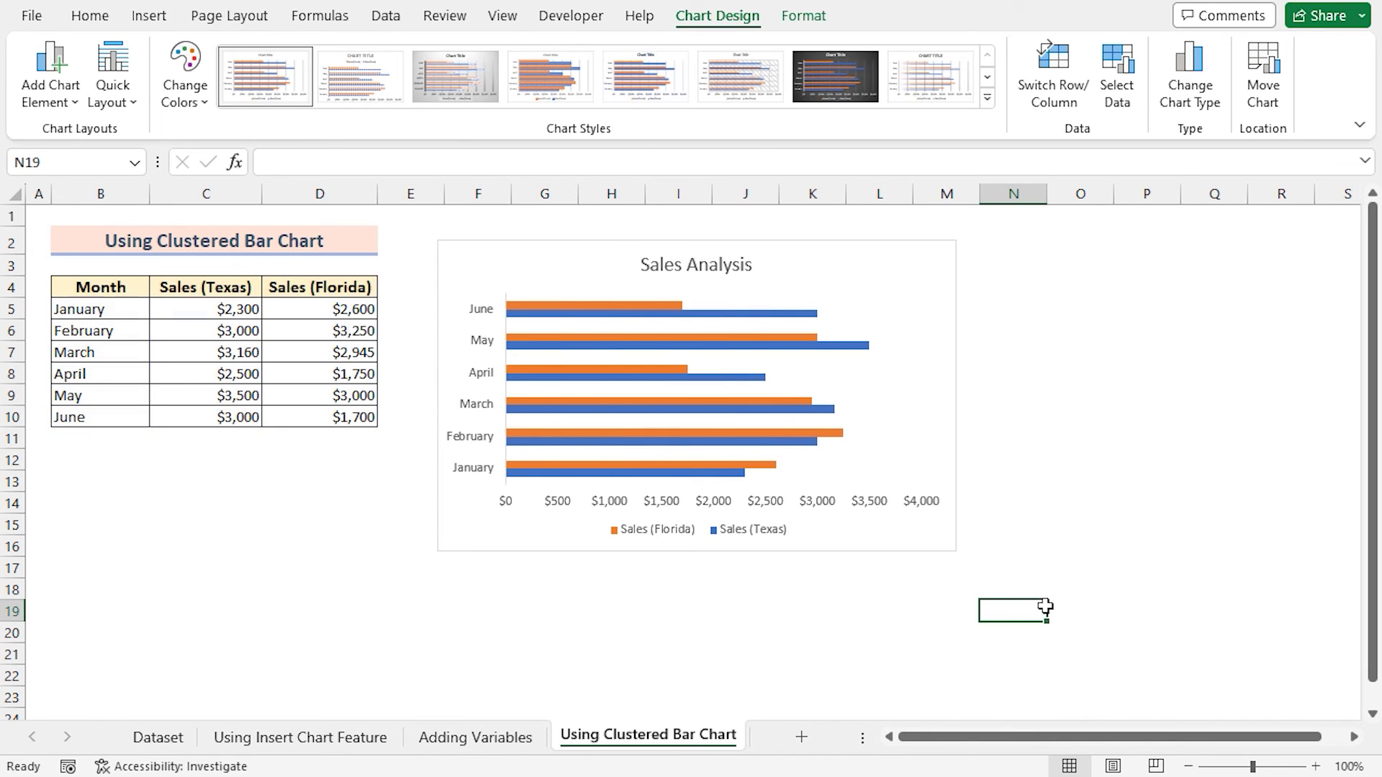